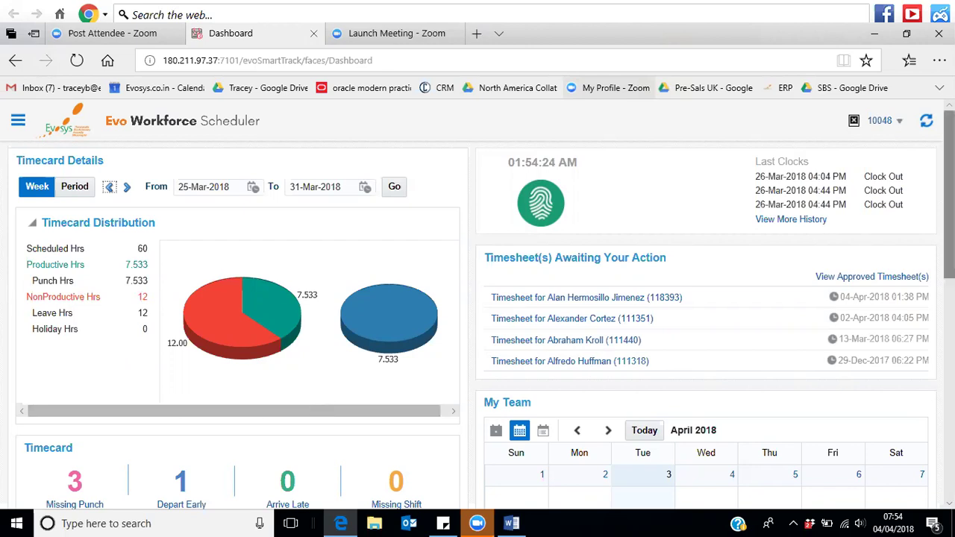
- Scroll through the dashboard's Notifications and My Requests sections
scroll(477, 304, "down", 2)
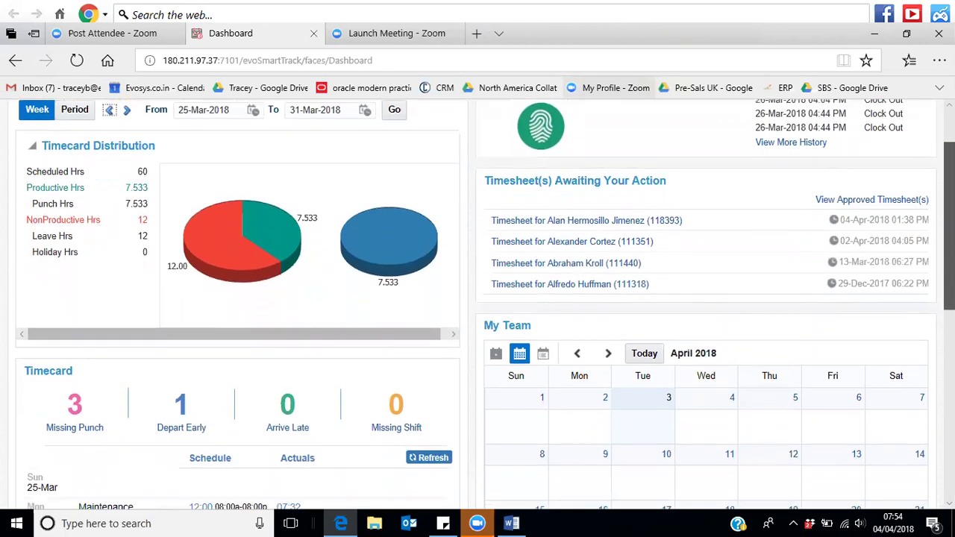
scroll(477, 303, "down", 1)
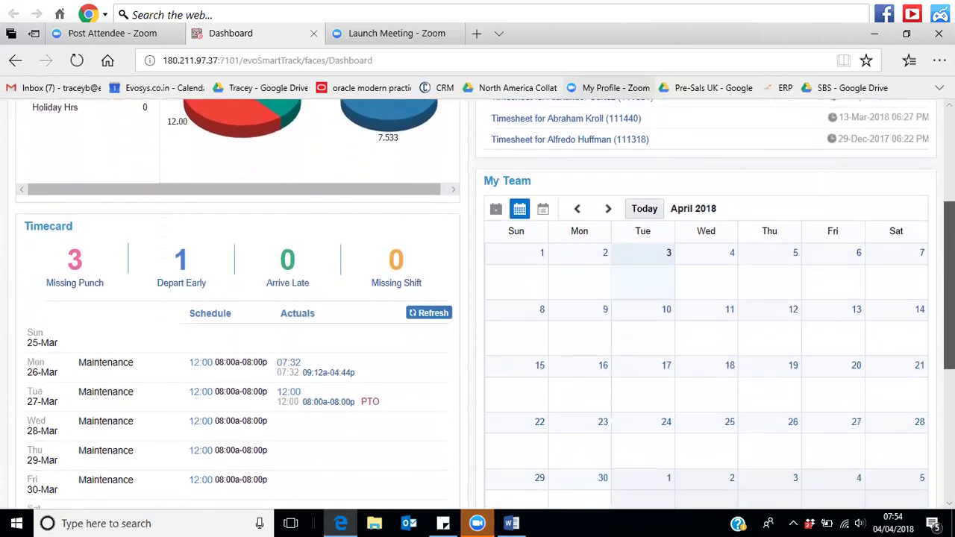
scroll(478, 303, "down", 1)
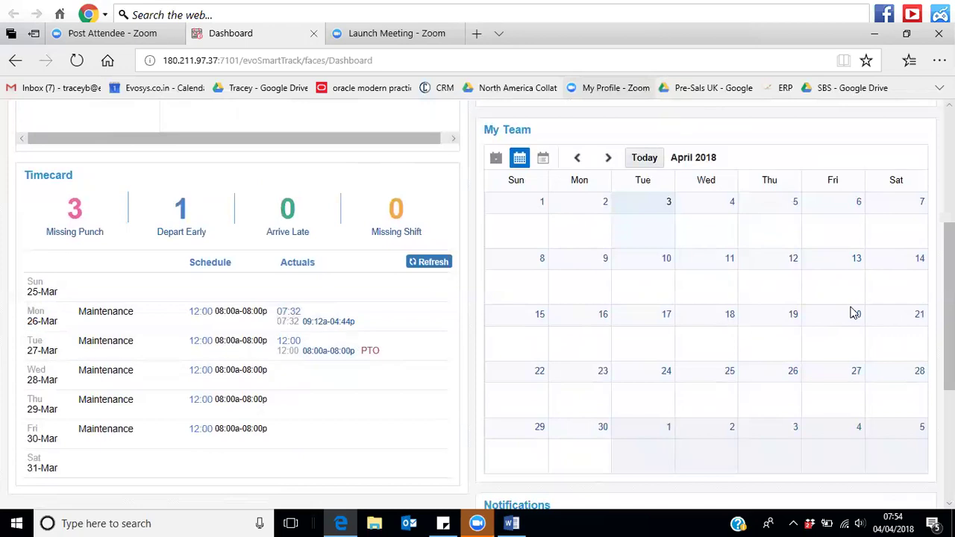
scroll(482, 304, "up", 4)
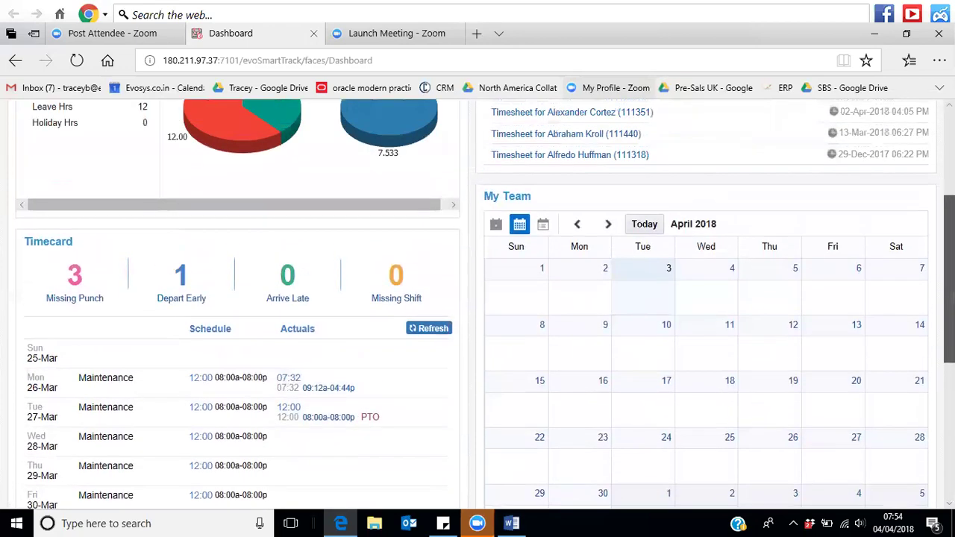
scroll(481, 304, "up", 1)
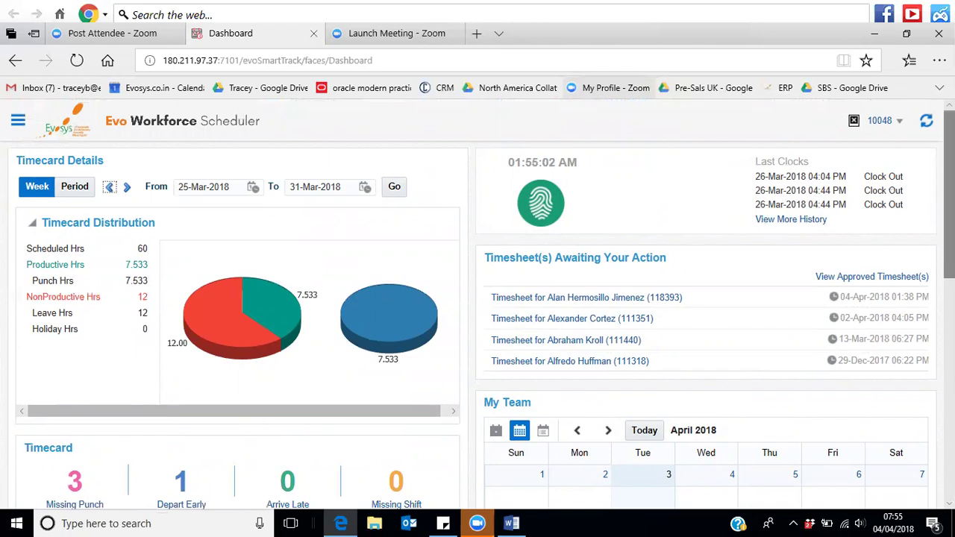
scroll(477, 305, "down", 2)
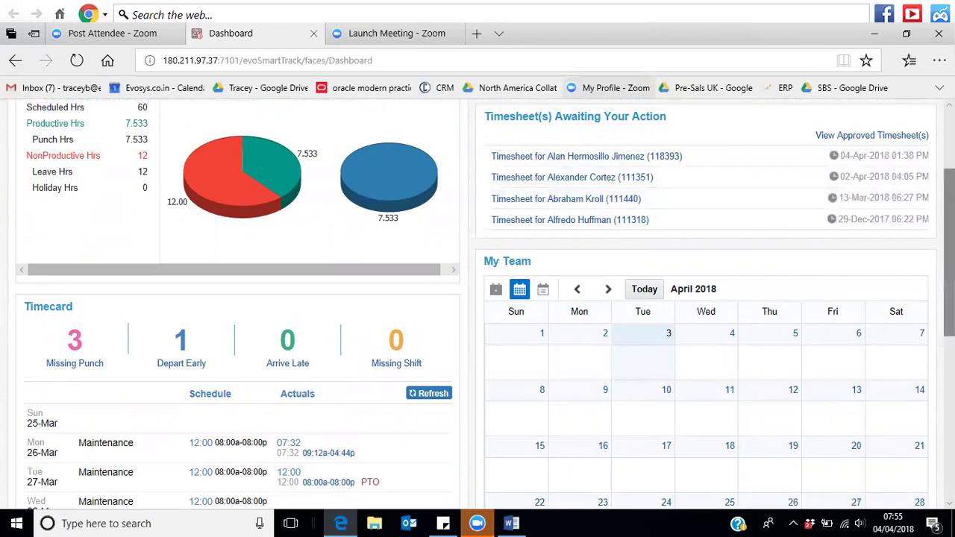
scroll(485, 304, "down", 3)
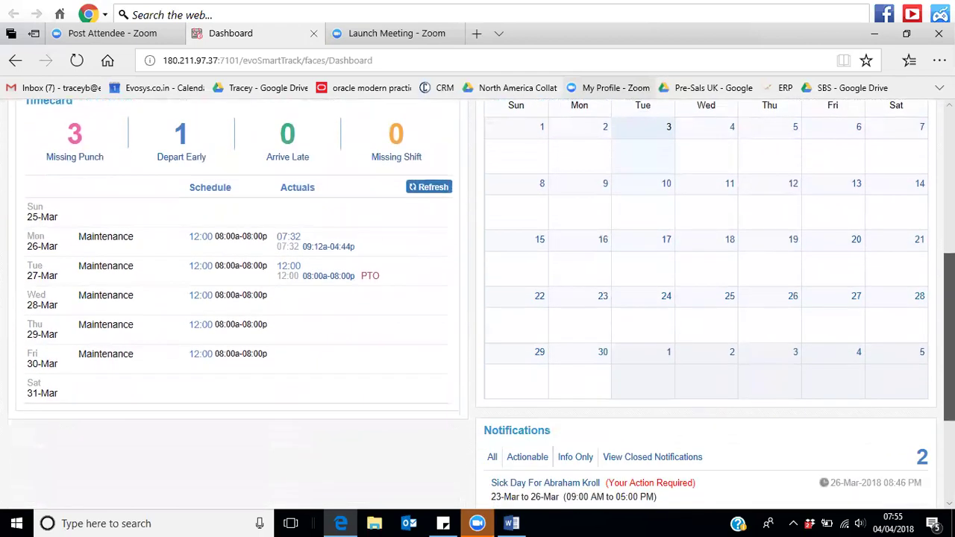
scroll(803, 185, "up", 1)
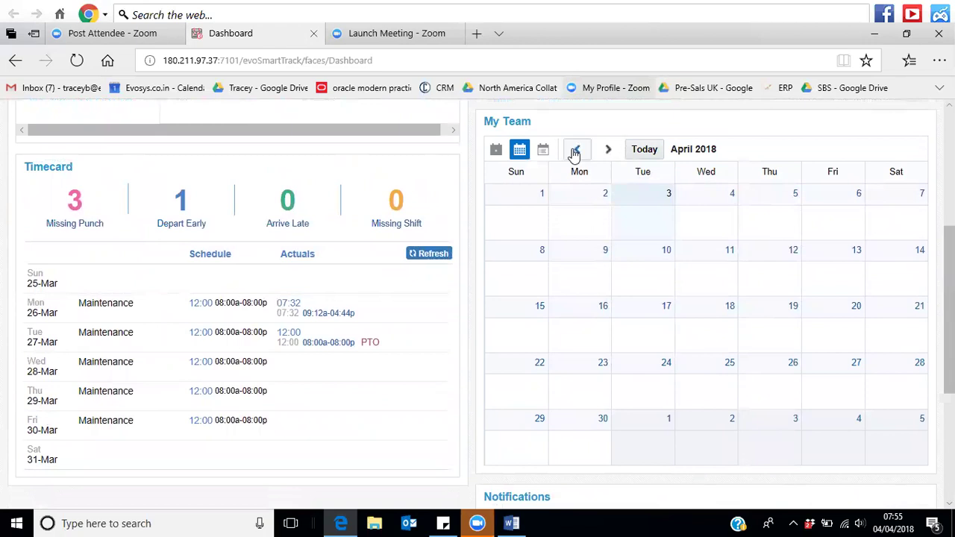
- Move the My Team calendar back two months, from April to February 2018
left_click(574, 152)
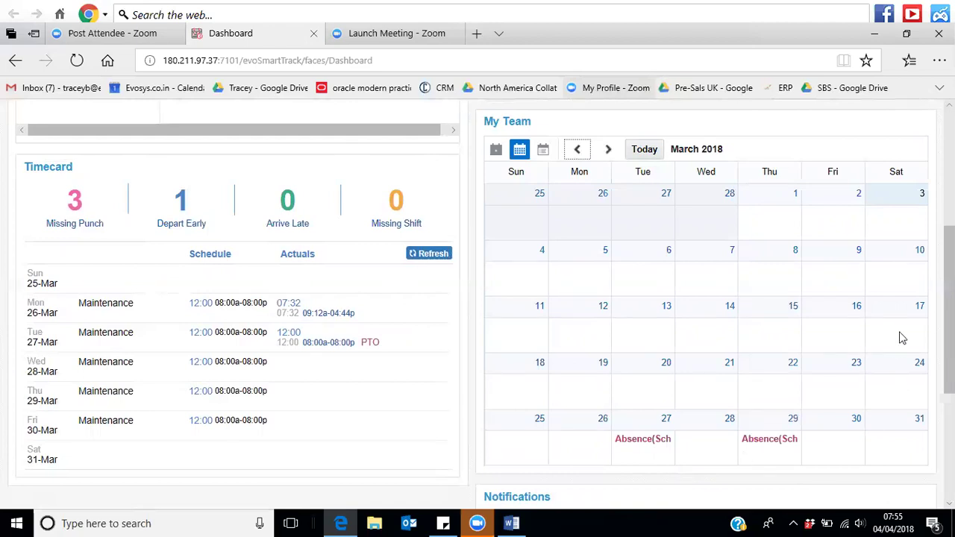
left_click(578, 152)
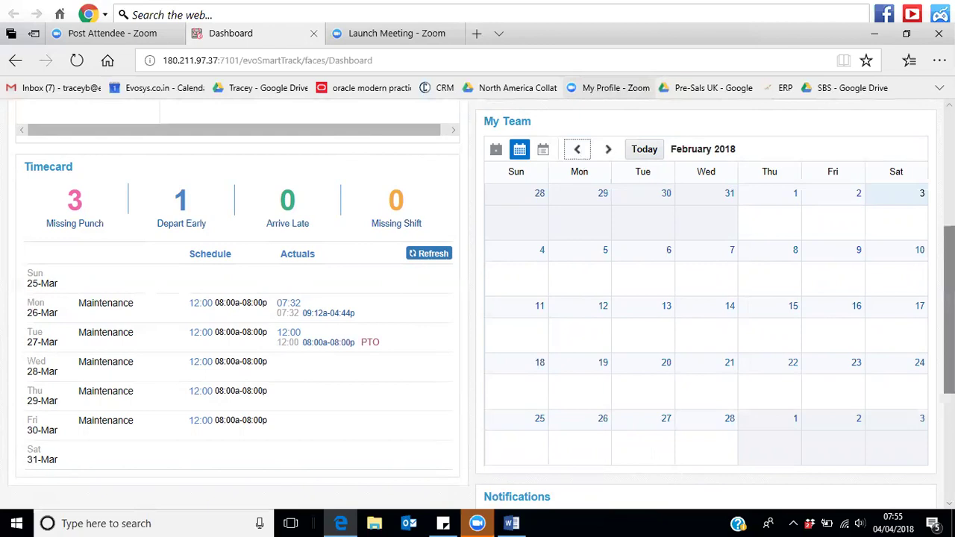
scroll(482, 304, "down", 3)
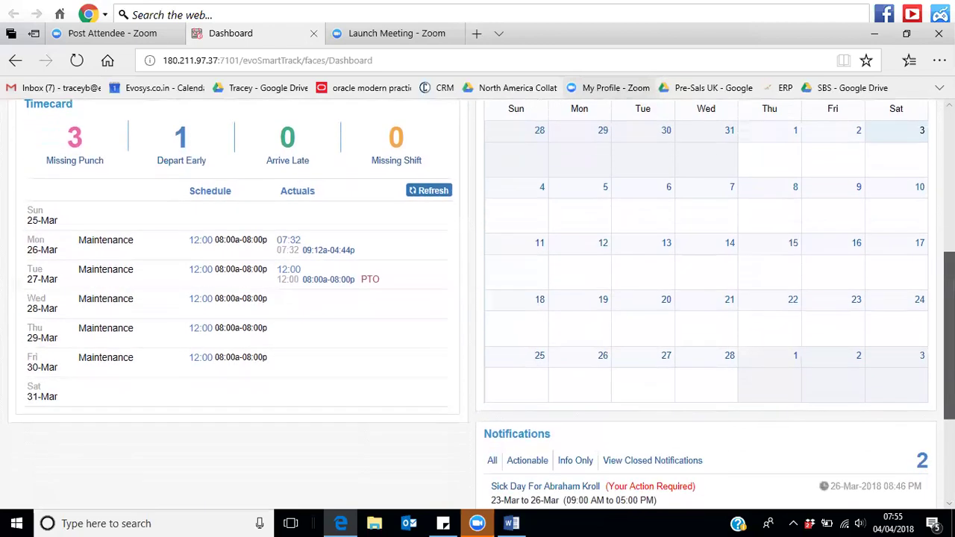
scroll(481, 304, "down", 1)
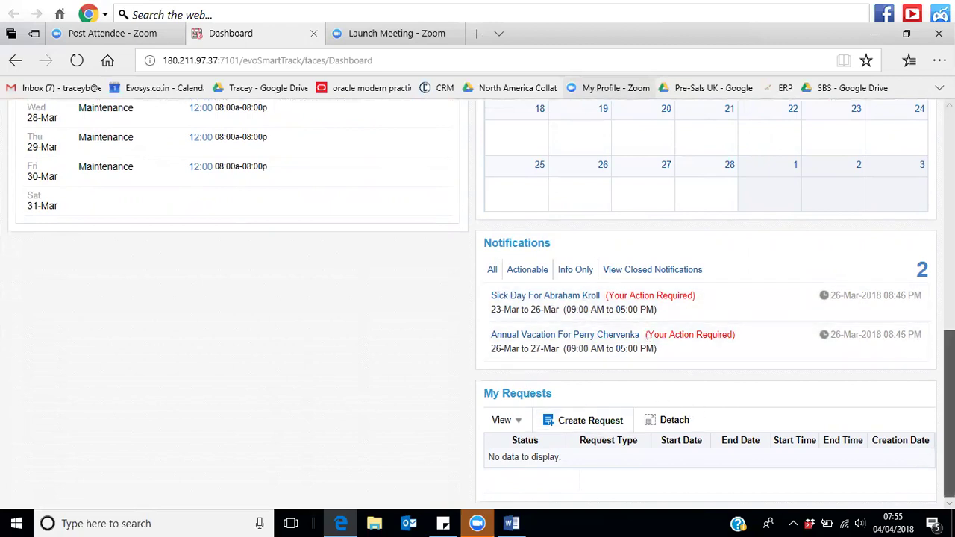
scroll(949, 410, "up", 10)
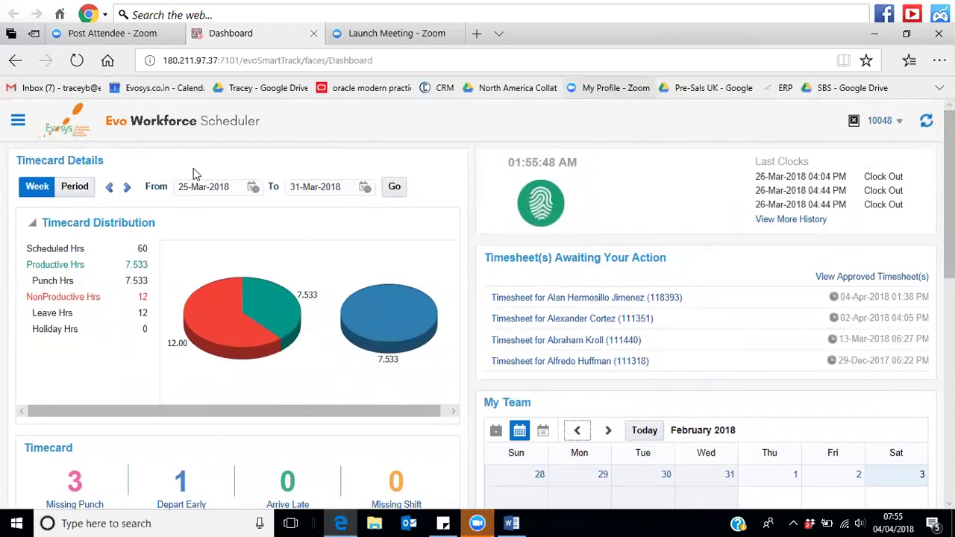
- Go to Rosters > Rosters to show the detailed 01–07 Apr 2018 weekly roster
left_click(18, 124)
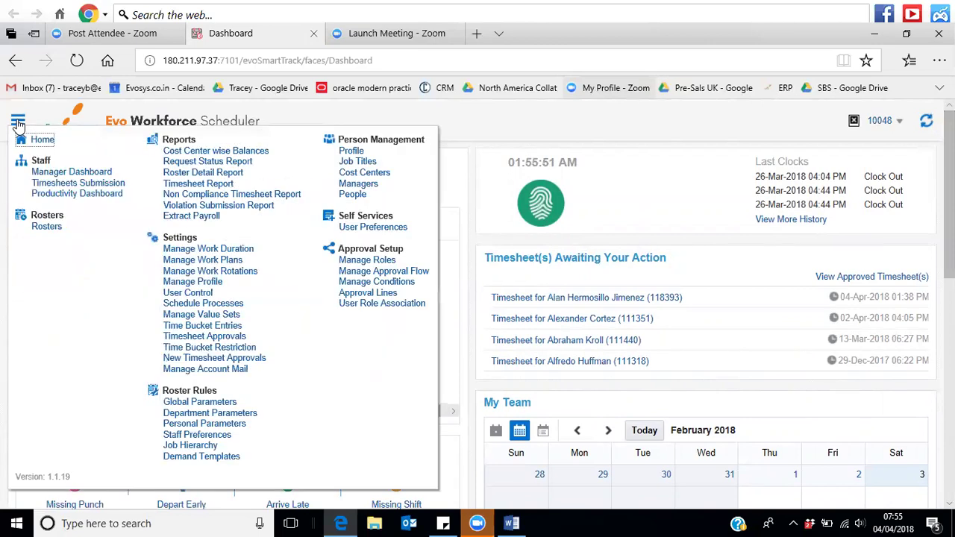
left_click(50, 232)
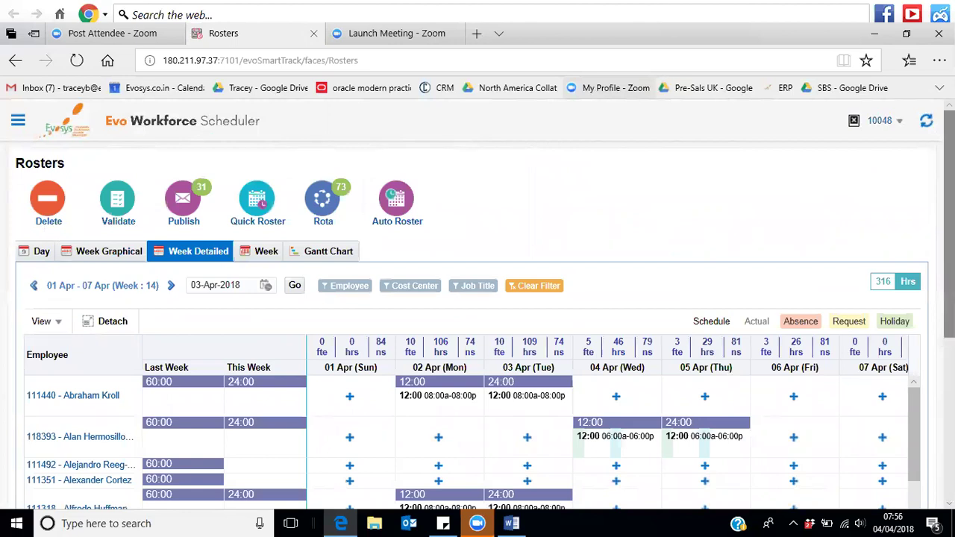
scroll(478, 304, "down", 1)
scroll(477, 304, "up", 1)
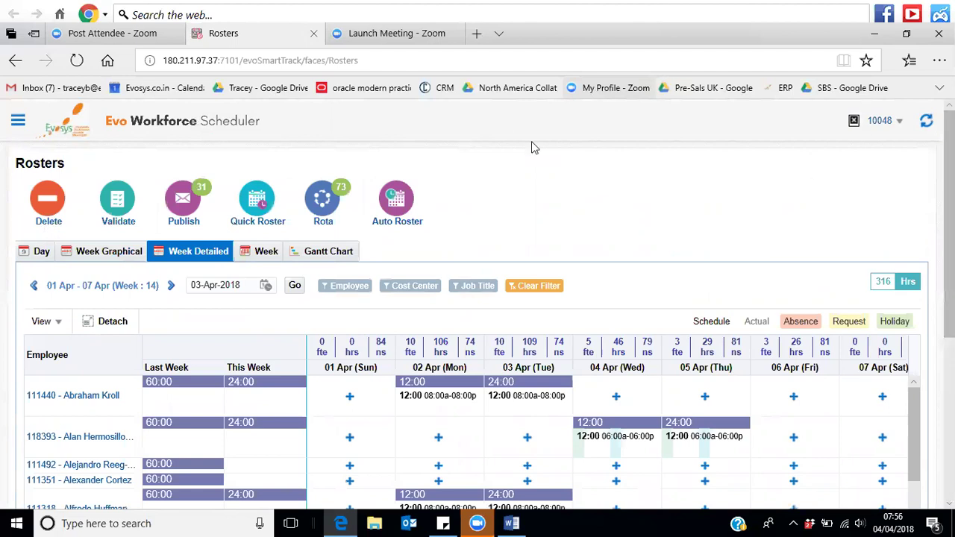
- Validate the roster against the Op. & Svcs demand template, comparing job hours with demand
left_click(108, 197)
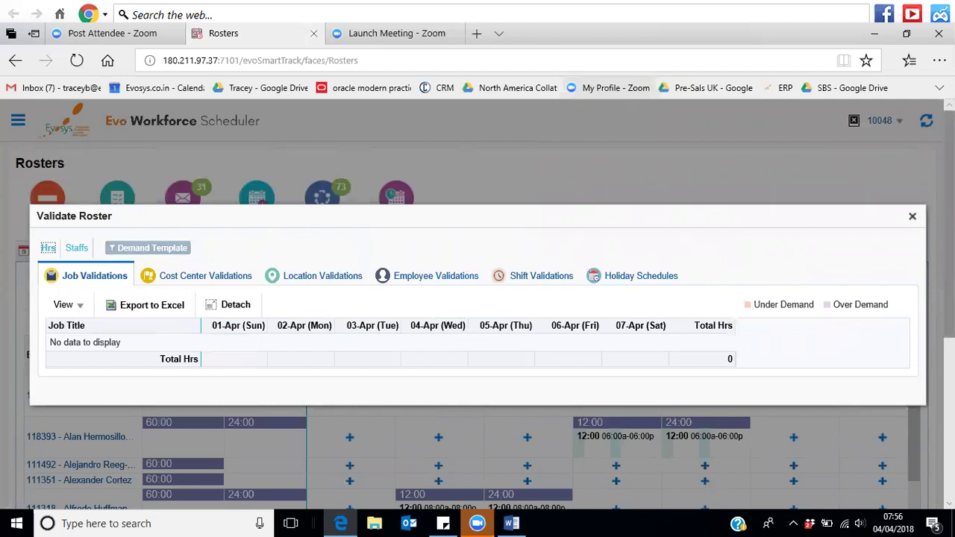
scroll(541, 293, "down", 1)
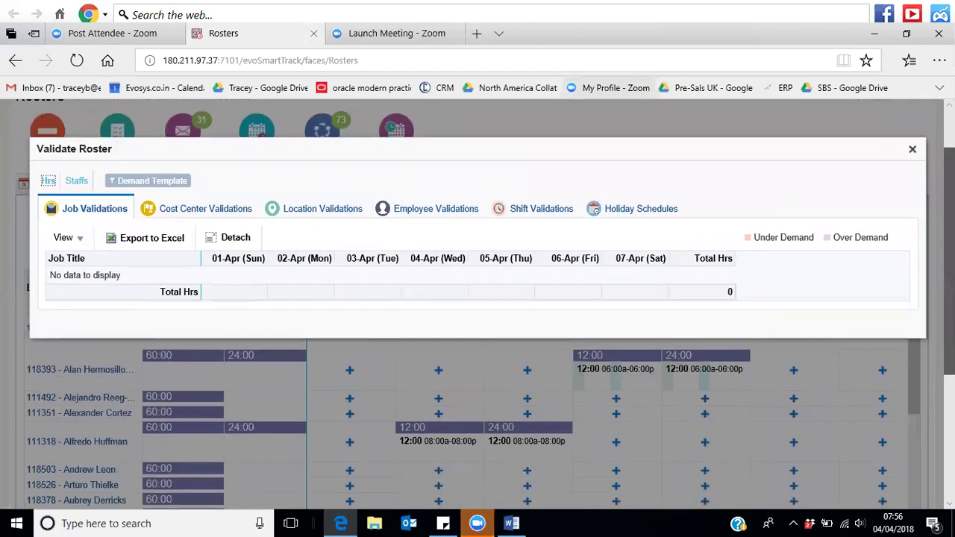
left_click(148, 182)
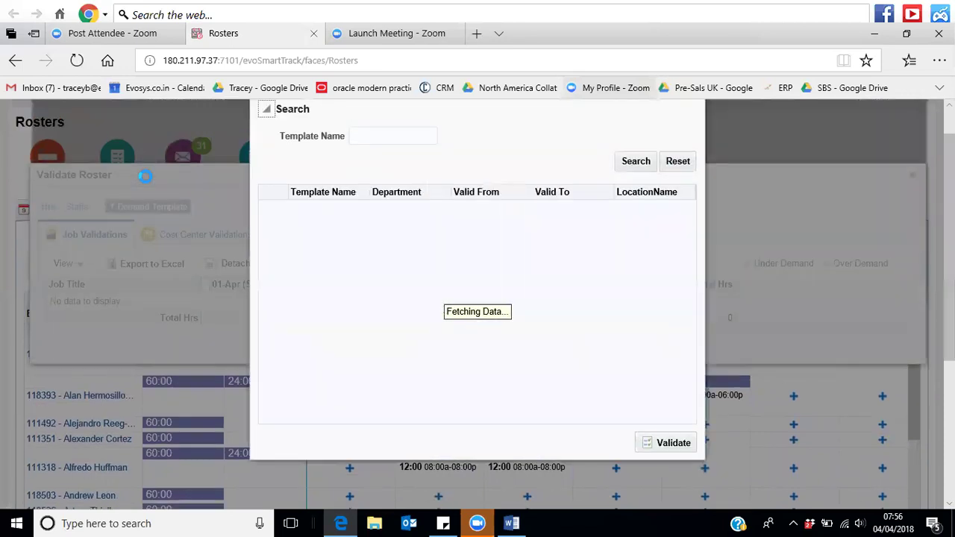
left_click(375, 237)
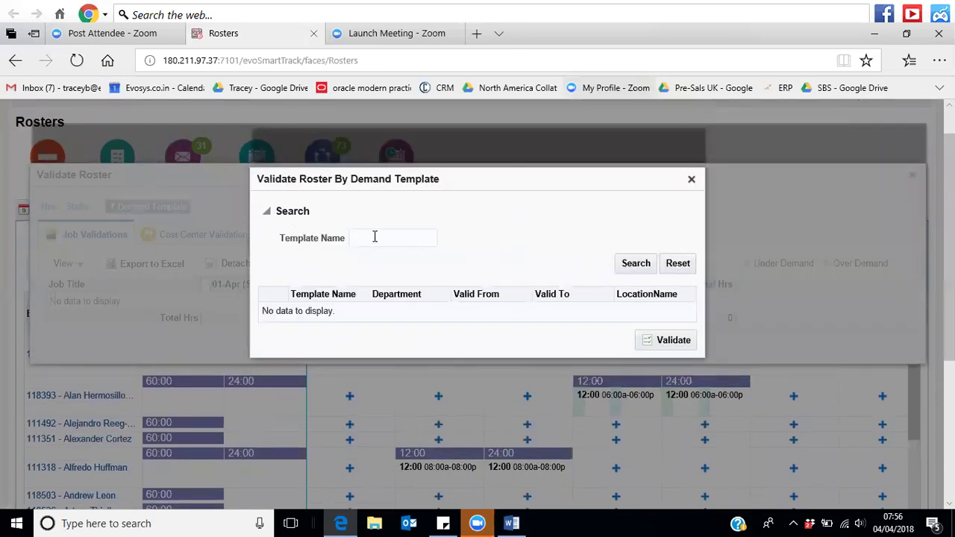
left_click(625, 263)
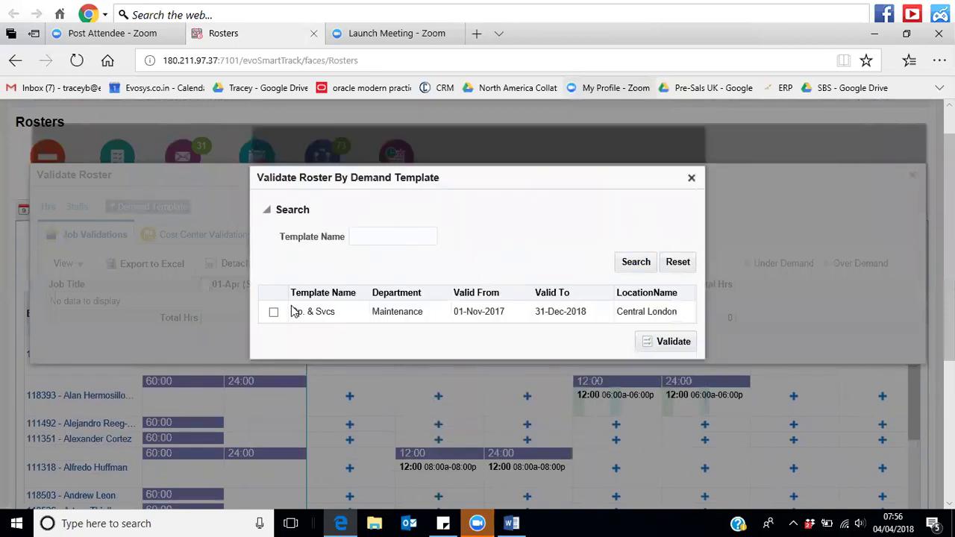
left_click(274, 312)
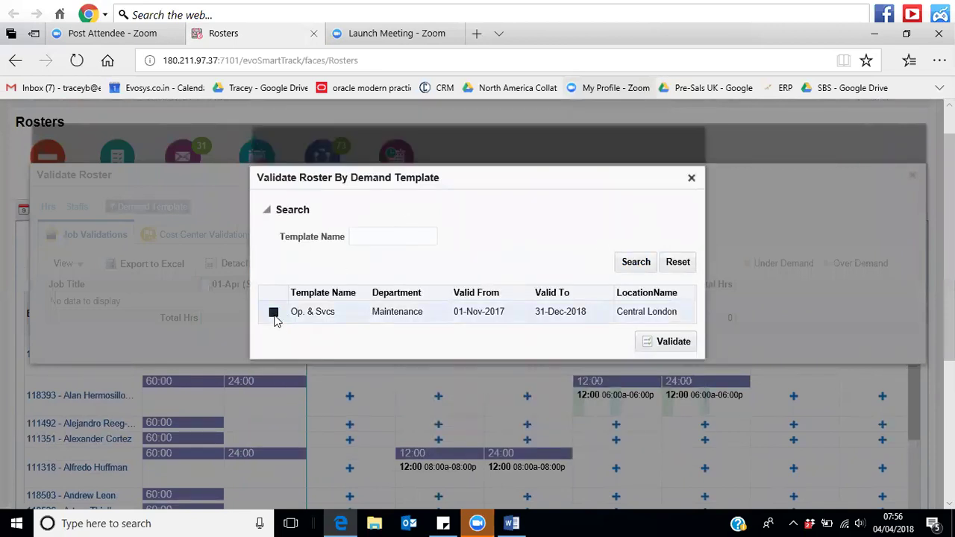
left_click(668, 346)
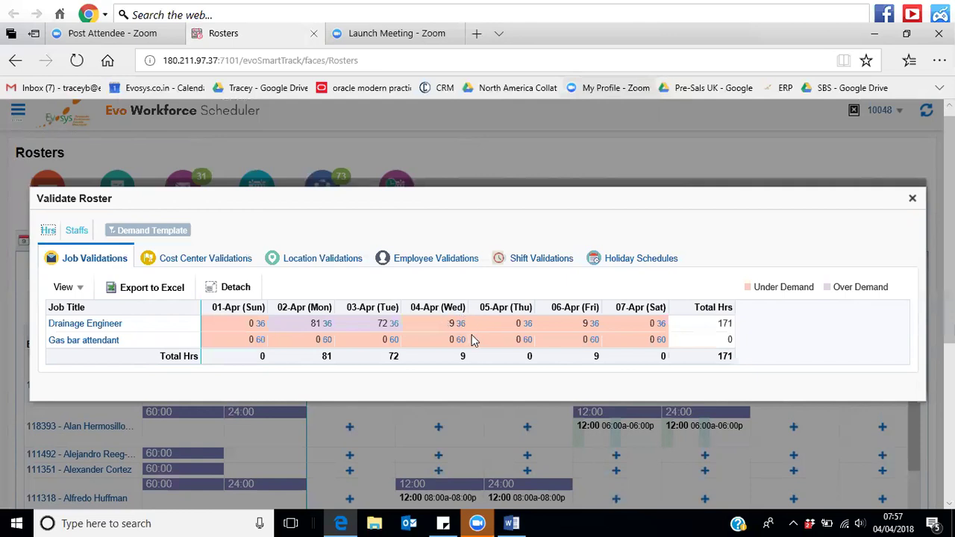
- Review cost center, location and employee validations, then close them and start a Quick Roster
left_click(206, 263)
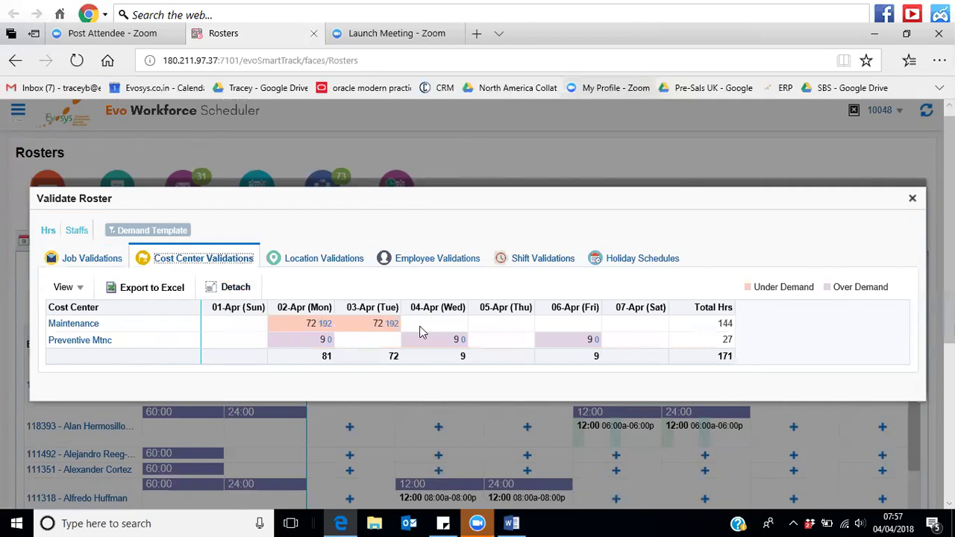
left_click(324, 265)
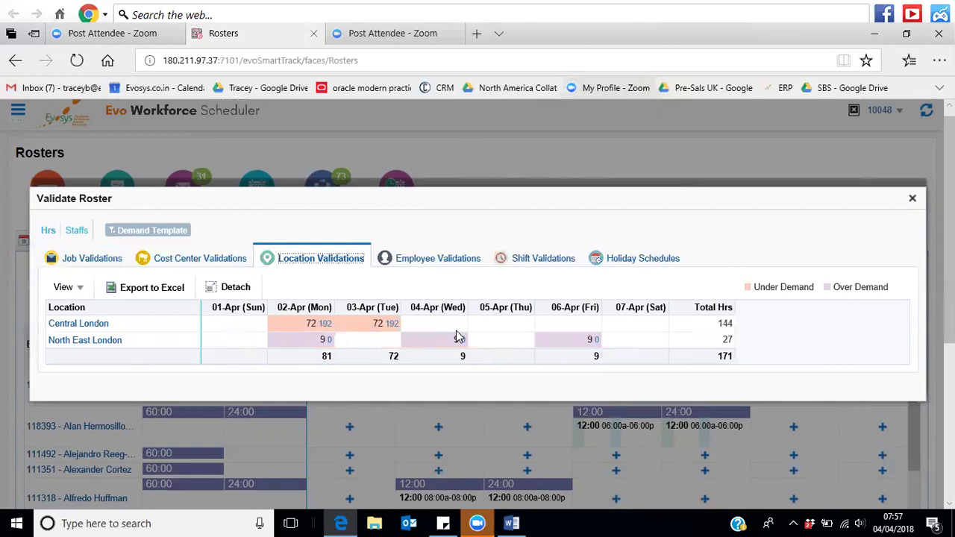
left_click(441, 259)
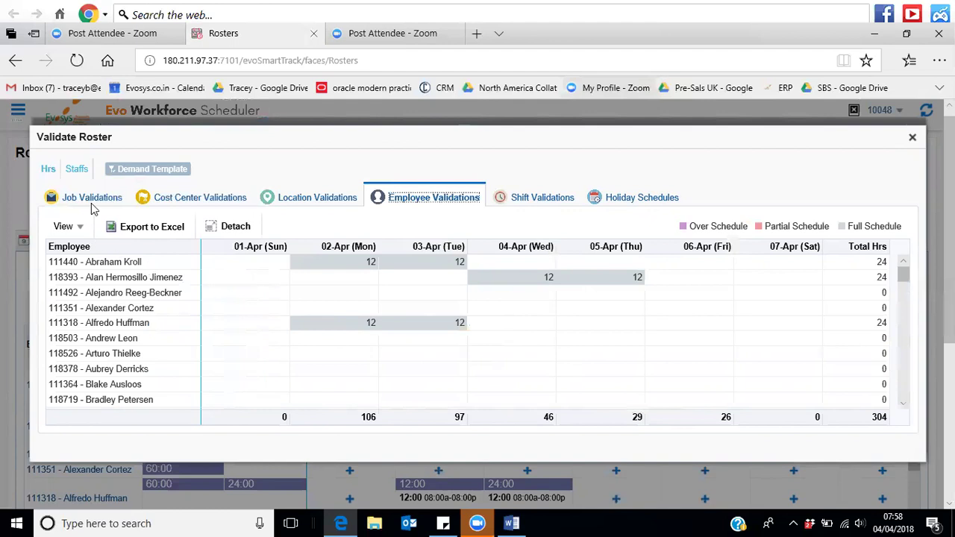
left_click(912, 140)
left_click(253, 188)
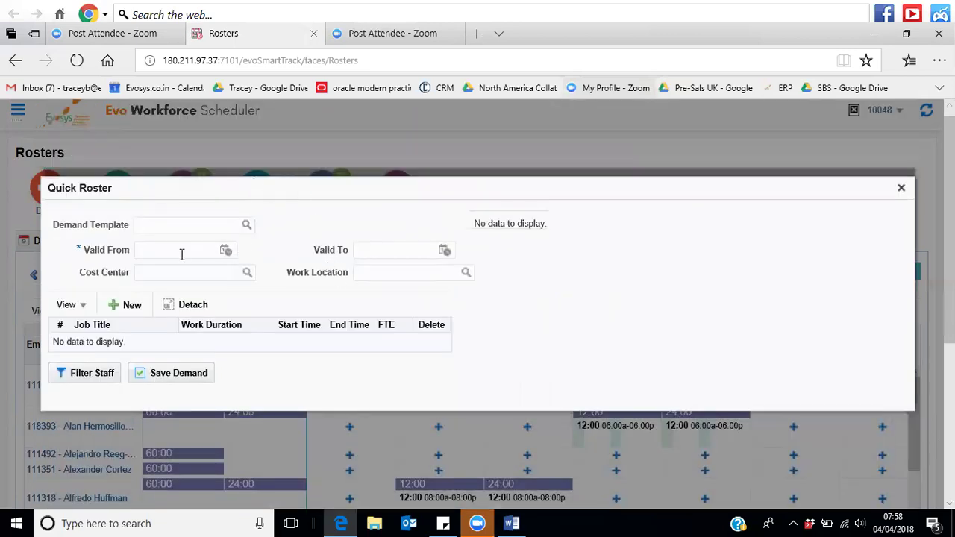
- Set the Quick Roster start date to 04-Apr-2018, cost center Maintenance, location Central London
left_click(182, 255)
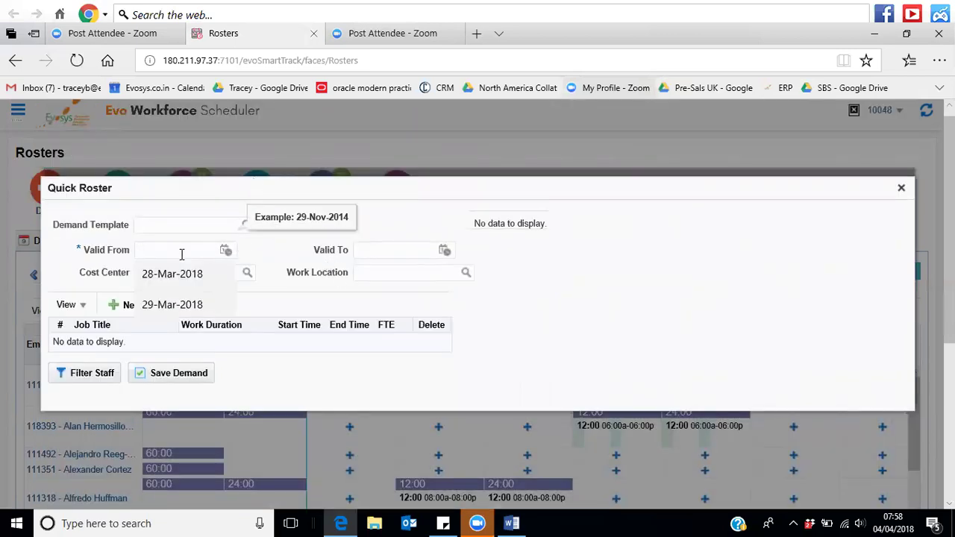
type("4 apr")
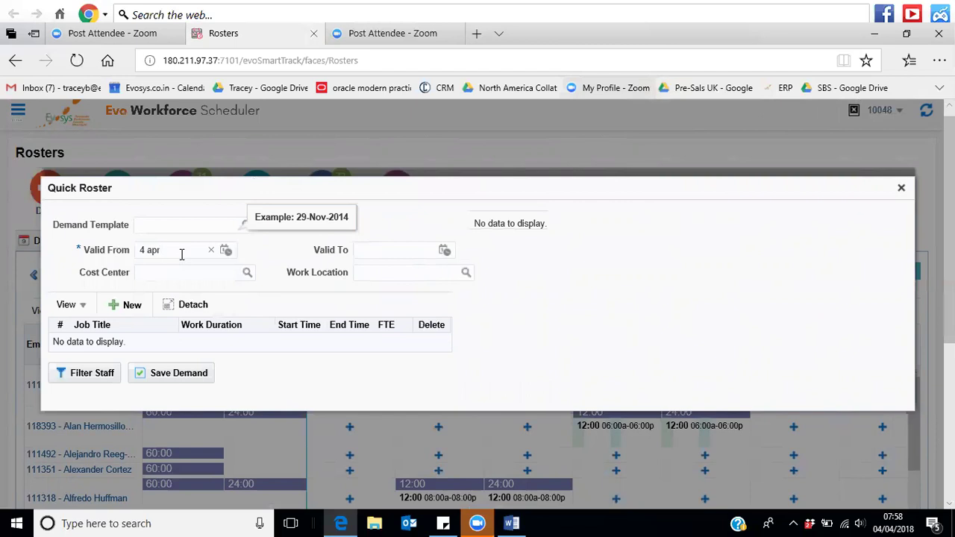
key("BackSpace")
key("BackSpace")
key("BackSpace")
key("BackSpace")
key("BackSpace")
left_click(227, 251)
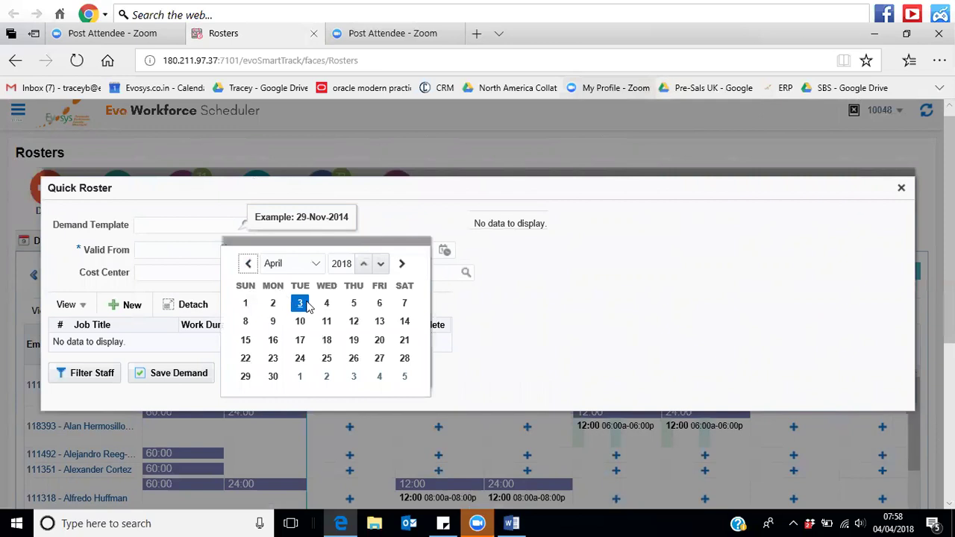
left_click(329, 305)
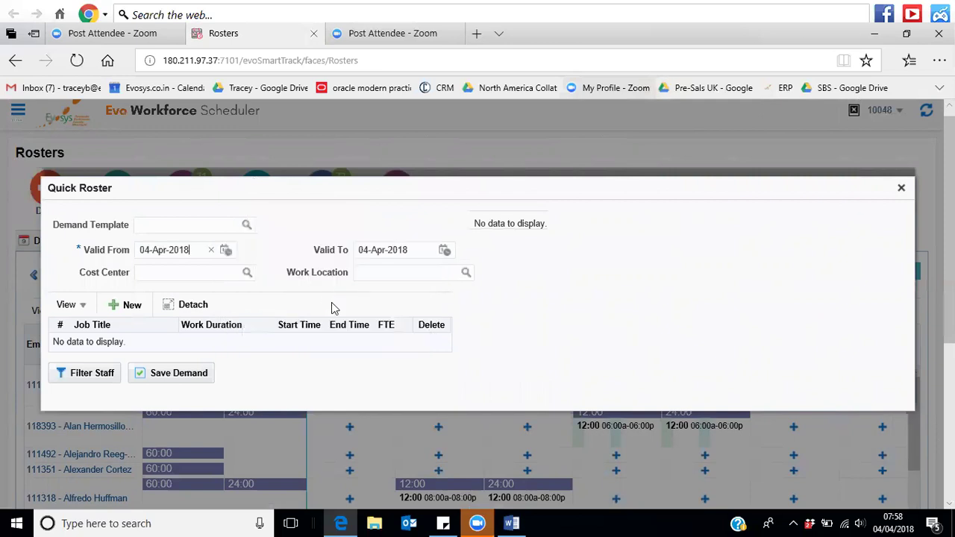
left_click(224, 272)
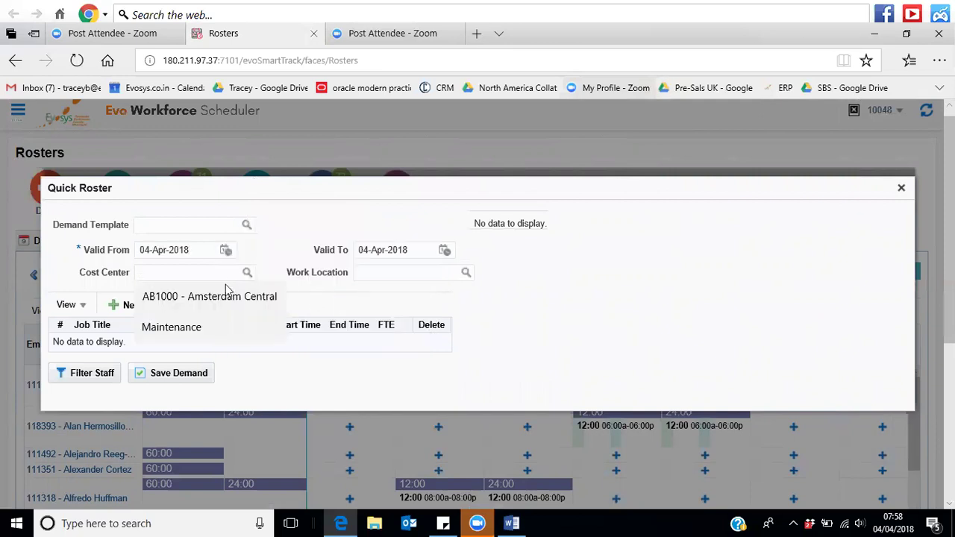
left_click(192, 328)
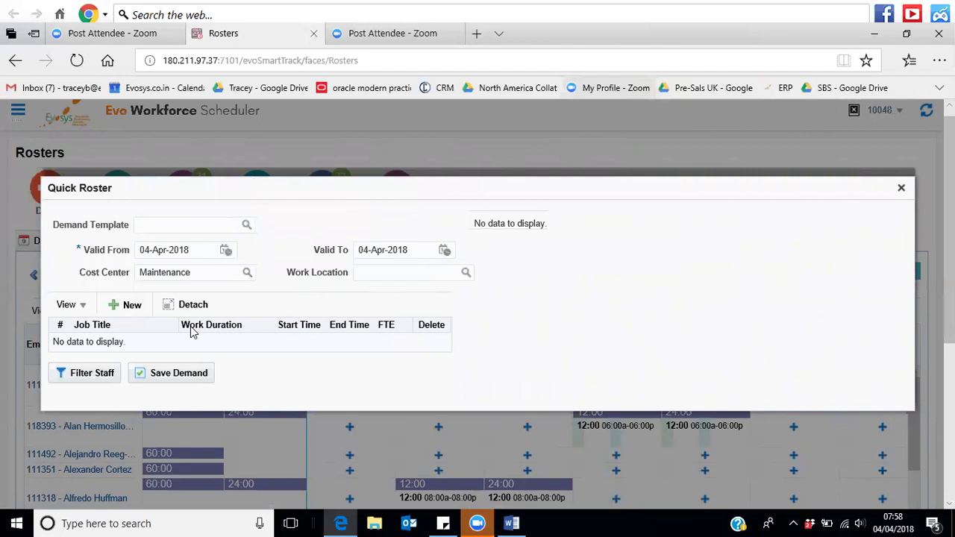
left_click(372, 273)
left_click(377, 297)
- Add a demand row for Drainage Engineer on Day 12 hr Shift with FTE 20
left_click(127, 311)
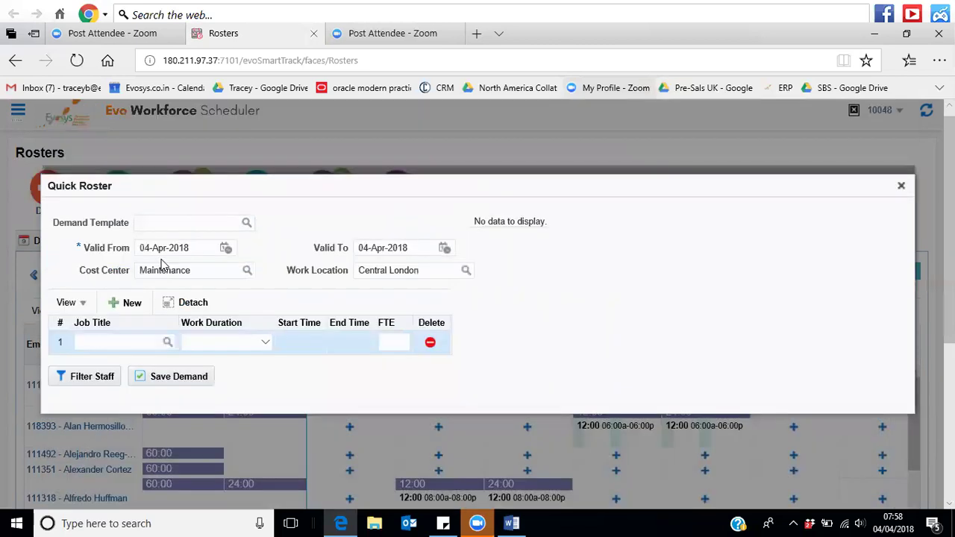
left_click(117, 342)
left_click(127, 369)
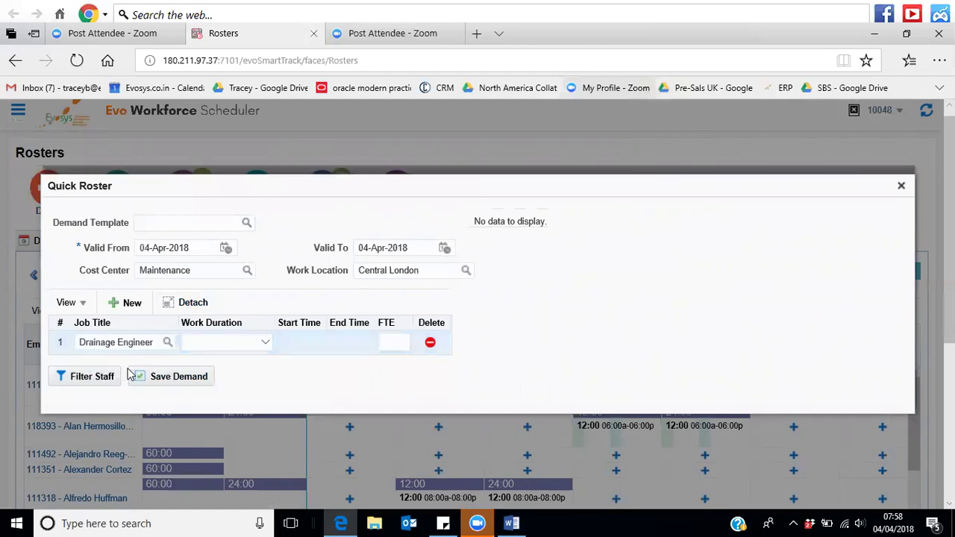
left_click(265, 344)
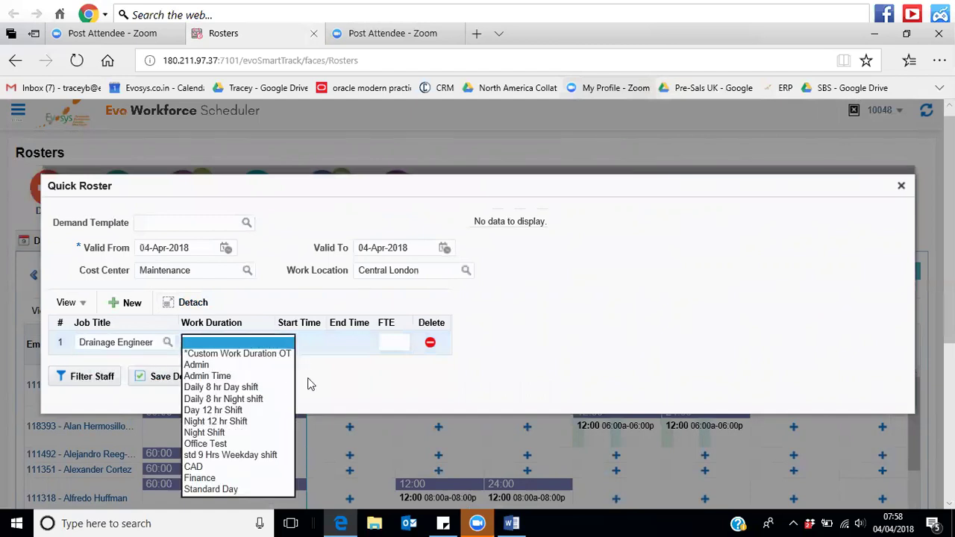
left_click(234, 411)
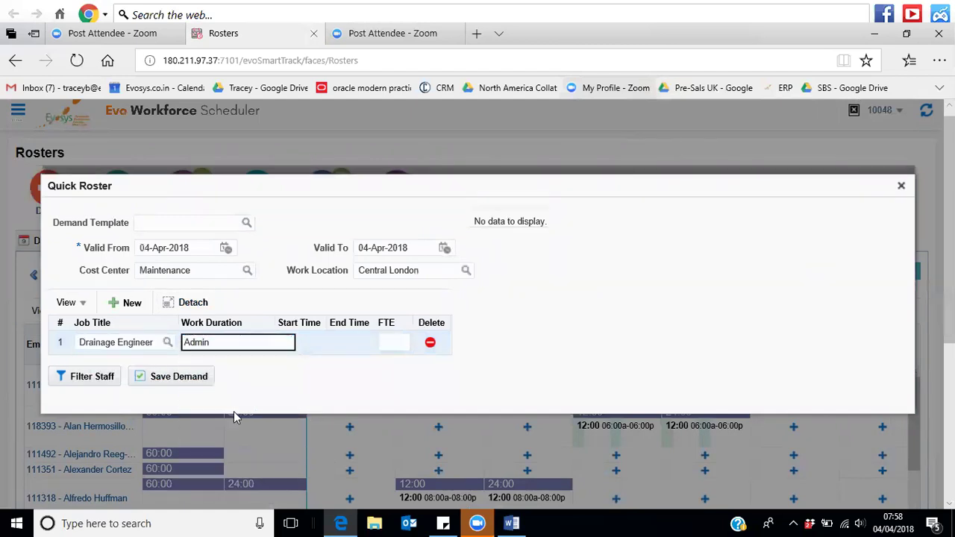
left_click(390, 343)
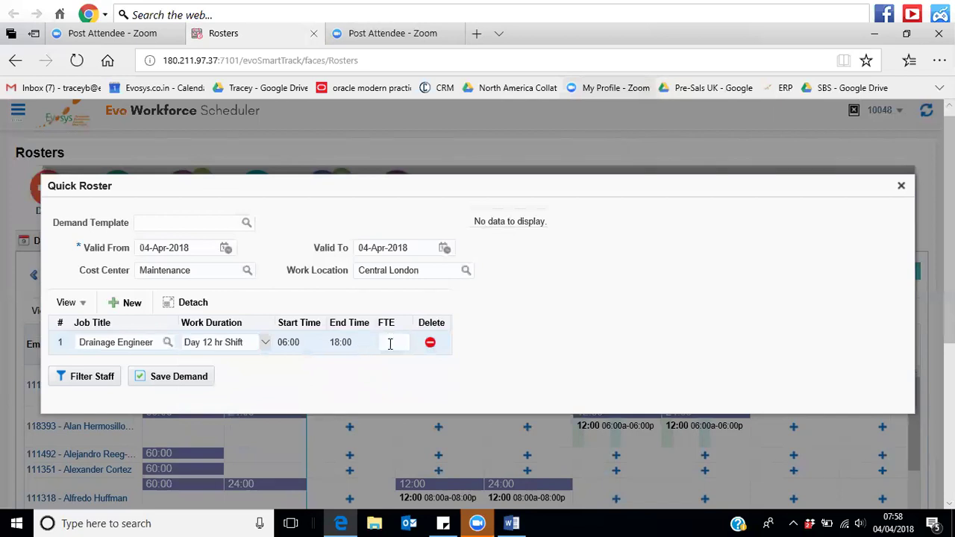
type("20")
- Filter staff to list available employees for the 04-Apr Drainage Engineer 12-hour demand
left_click(93, 381)
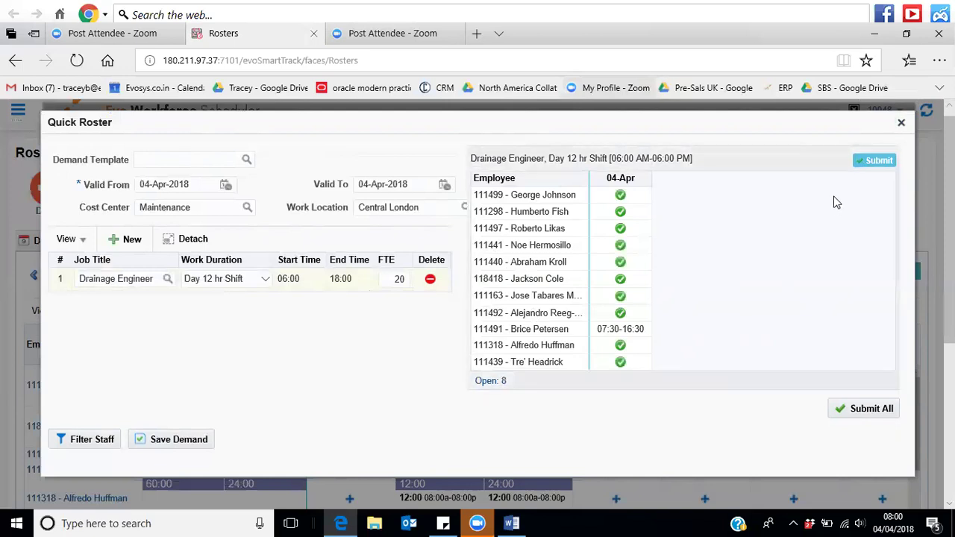
- Close the Quick Roster and review the weekly roster per employee
left_click(901, 124)
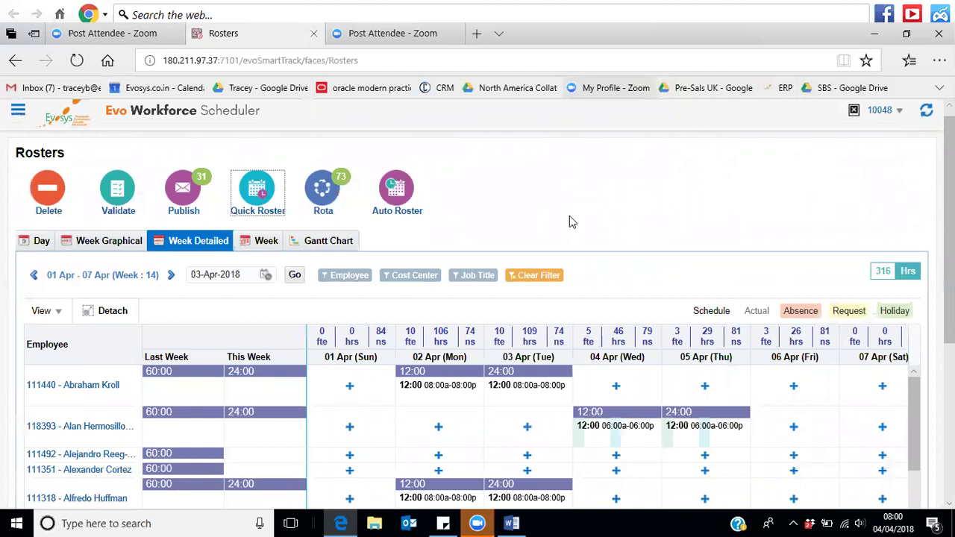
left_click(267, 243)
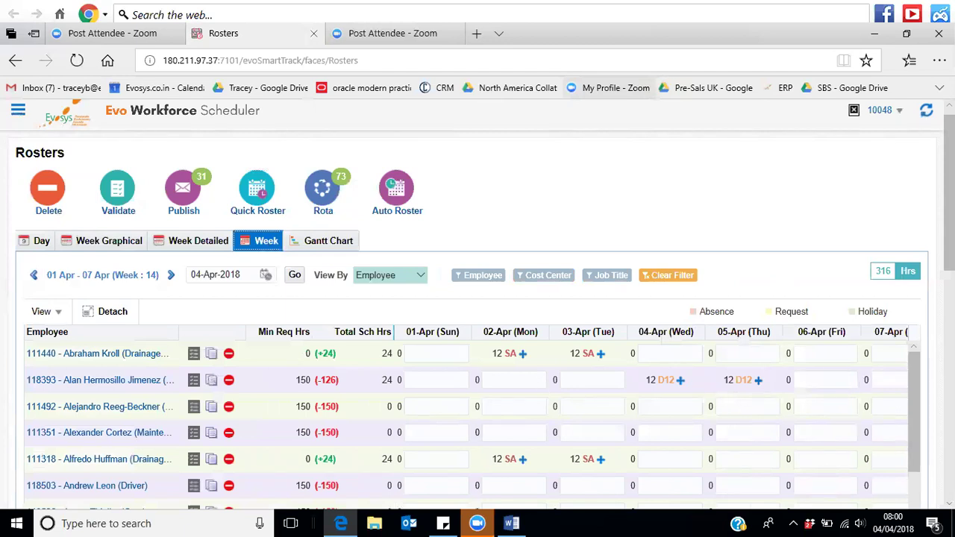
scroll(539, 385, "down", 1)
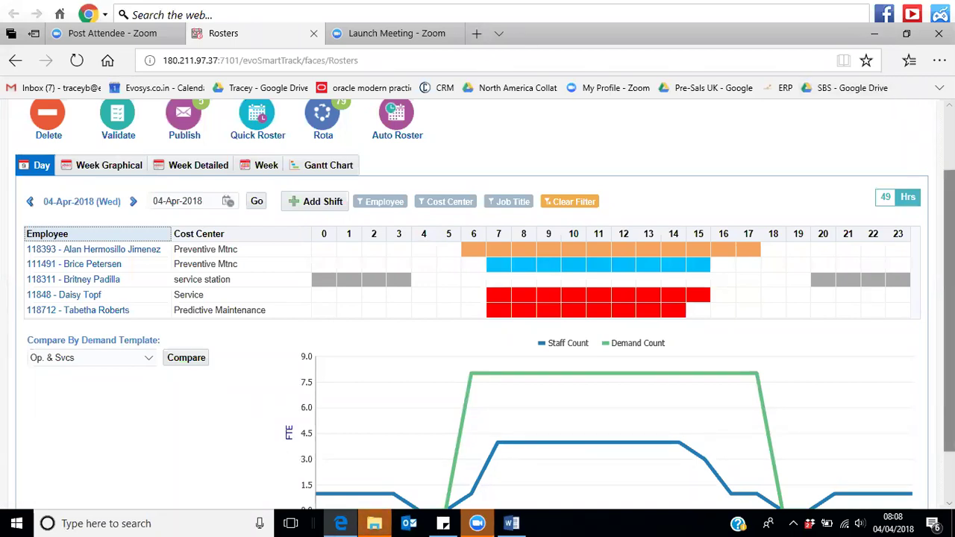
scroll(485, 304, "down", 1)
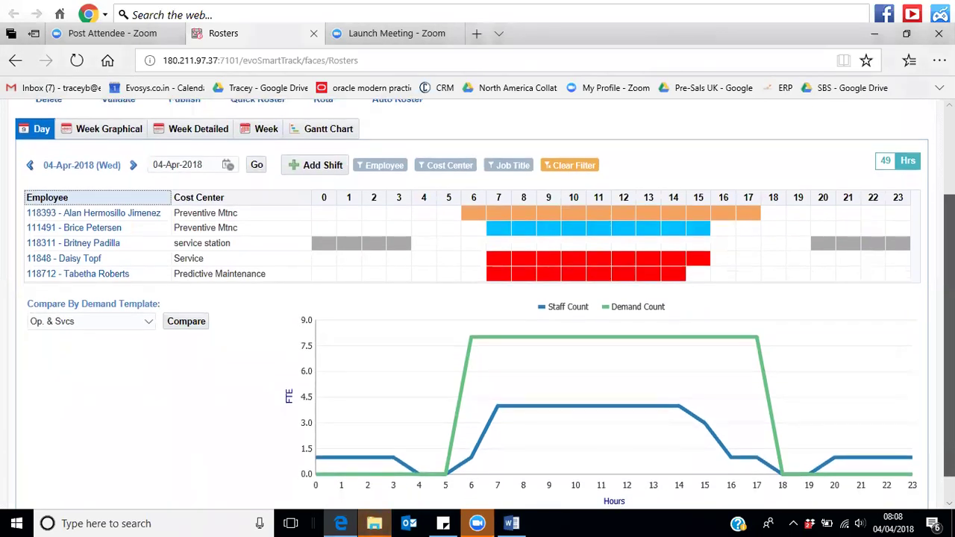
scroll(485, 317, "down", 1)
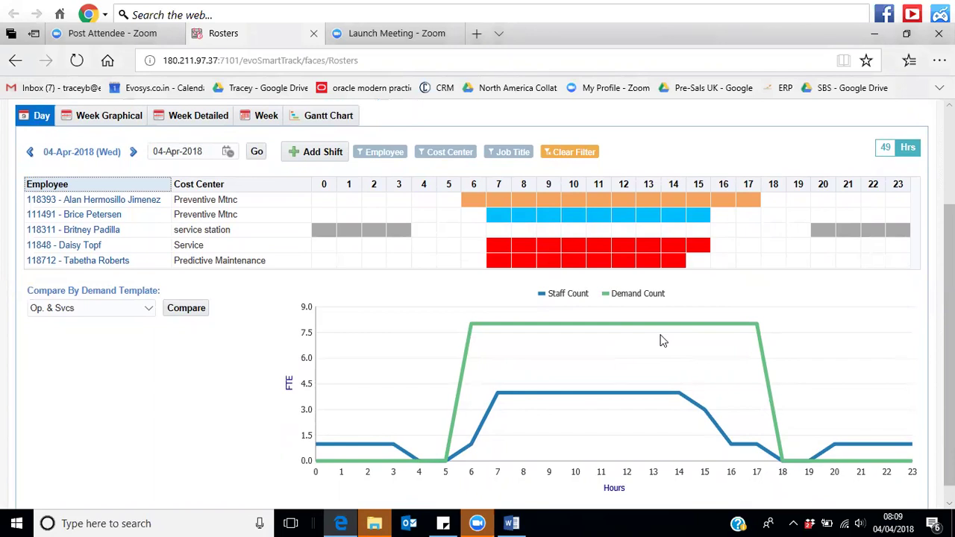
- Open the 07:30–16:30 Drainage Engineer shift and search for an alternate resource to swap it
left_click(498, 222)
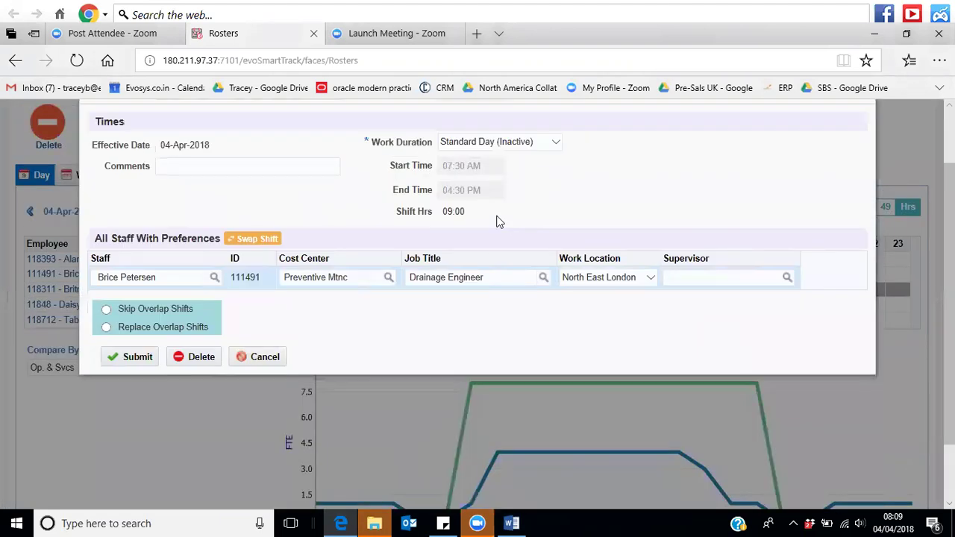
left_click(254, 238)
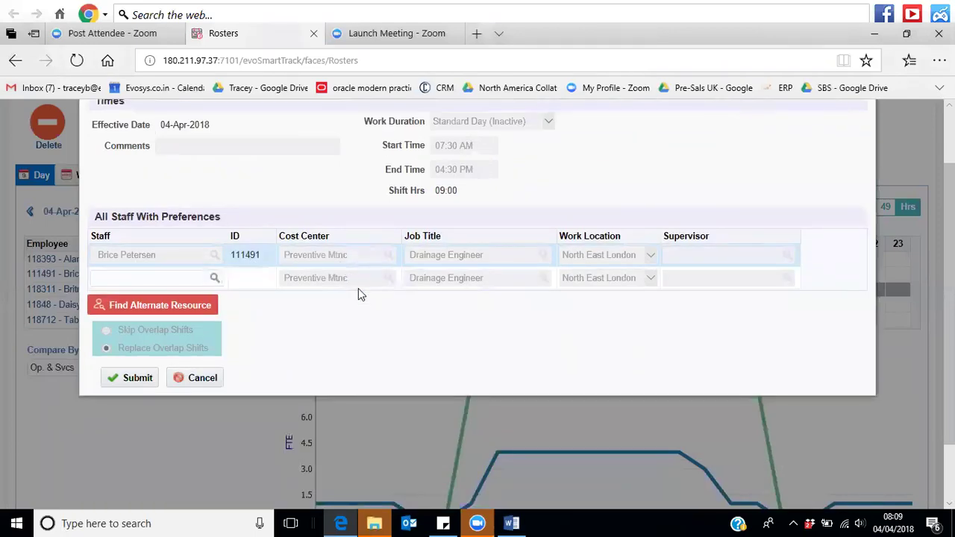
left_click(164, 309)
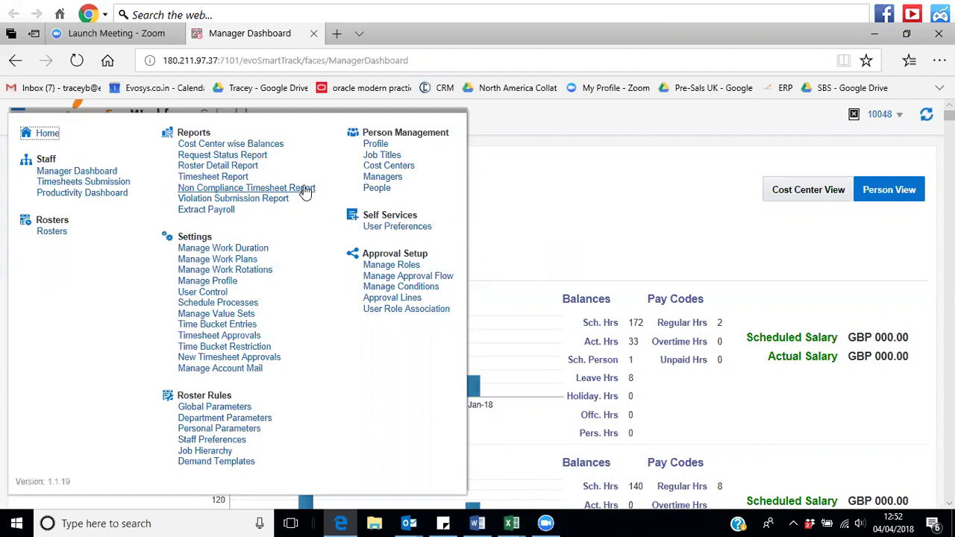
left_click(538, 228)
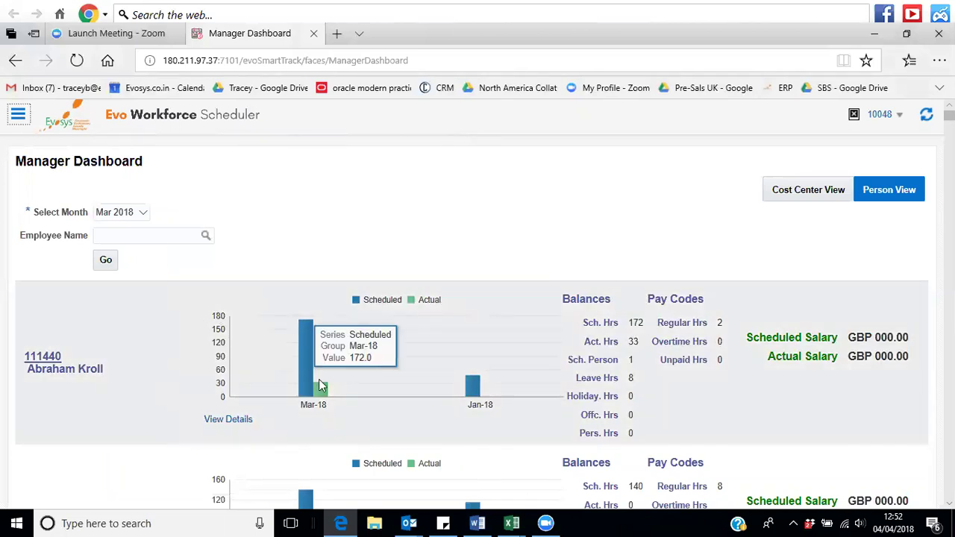
mouse_move(329, 388)
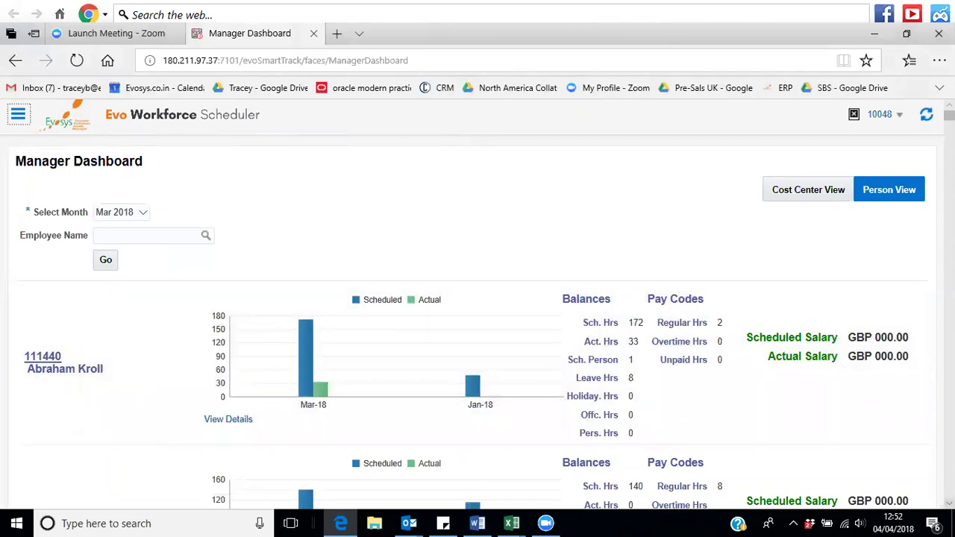
scroll(477, 305, "down", 5)
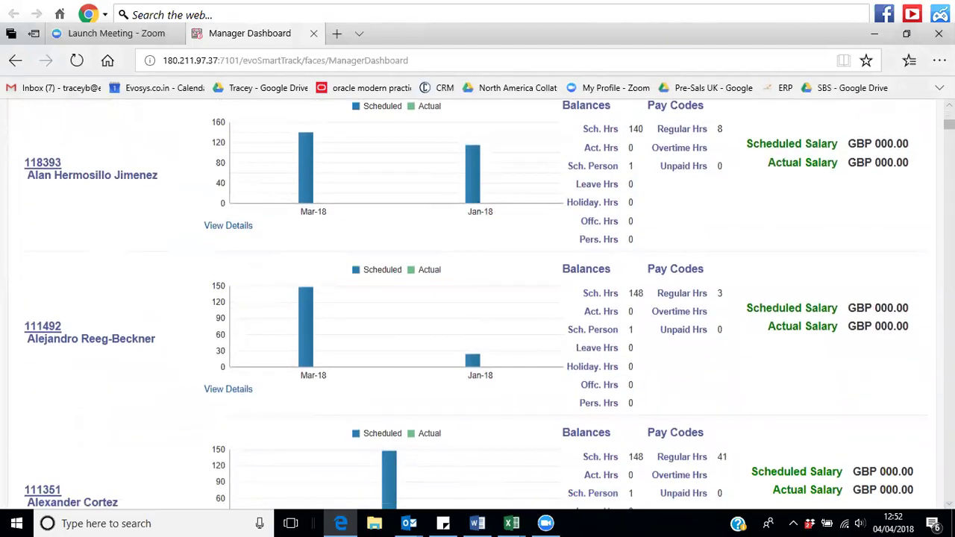
scroll(478, 305, "up", 3)
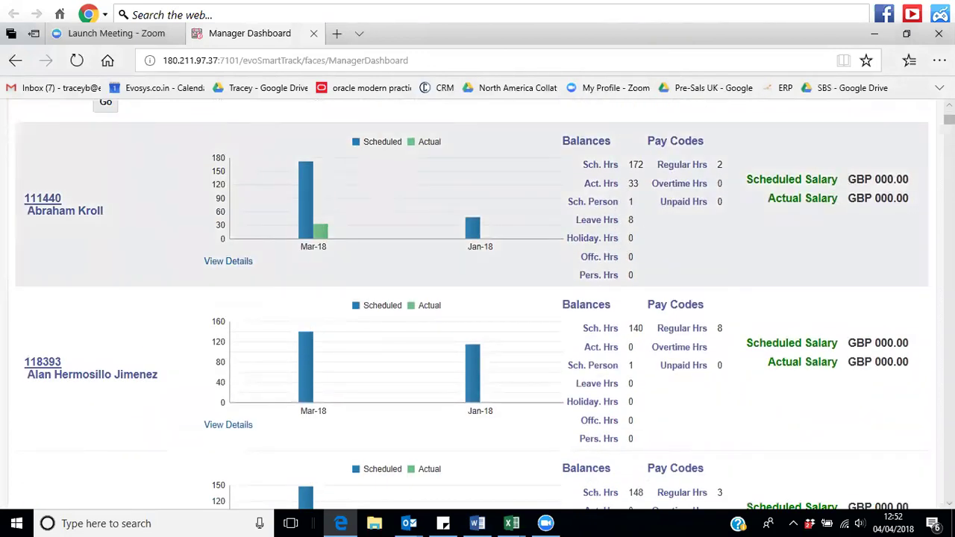
scroll(814, 225, "up", 3)
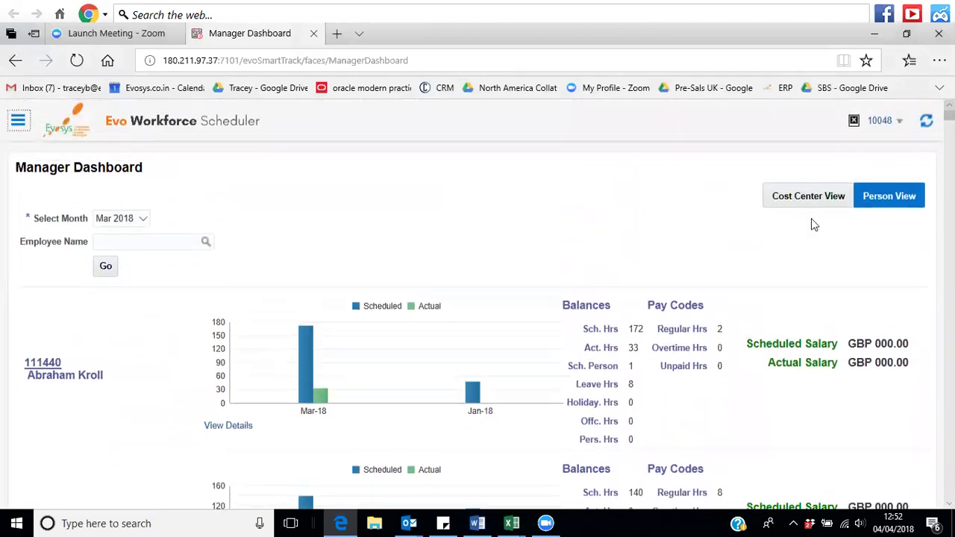
- Switch the Manager Dashboard to the Cost Center View
left_click(793, 196)
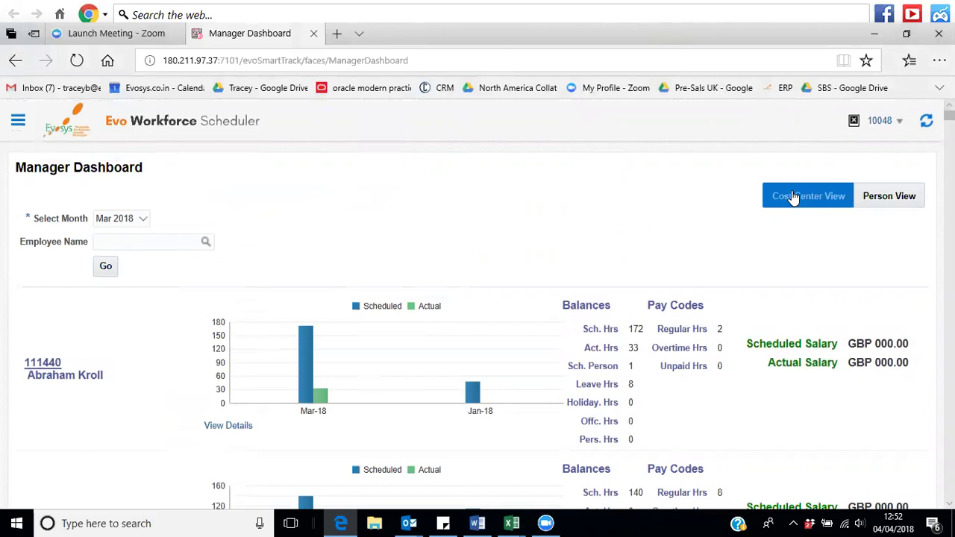
left_click(793, 196)
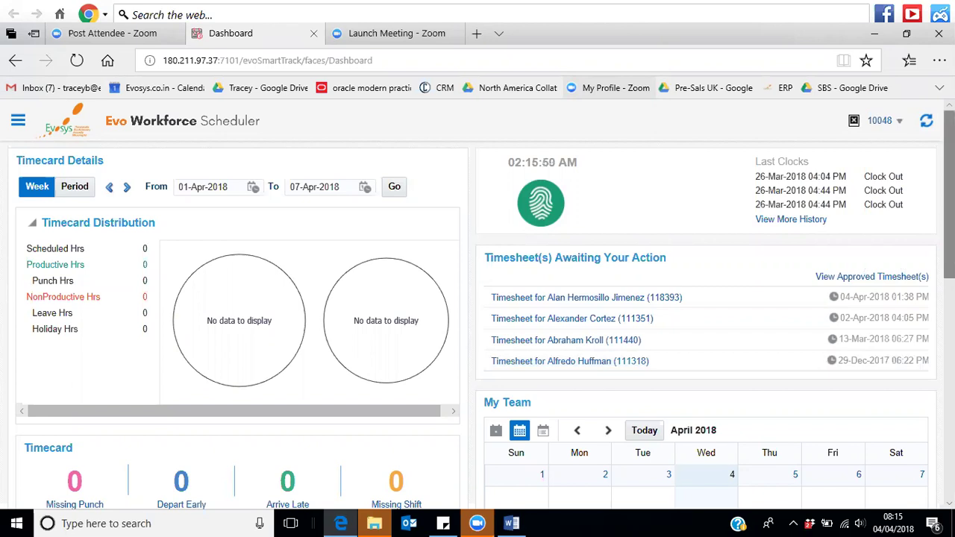
- Create a new leave request from the dashboard's My Requests section
scroll(477, 298, "down", 3)
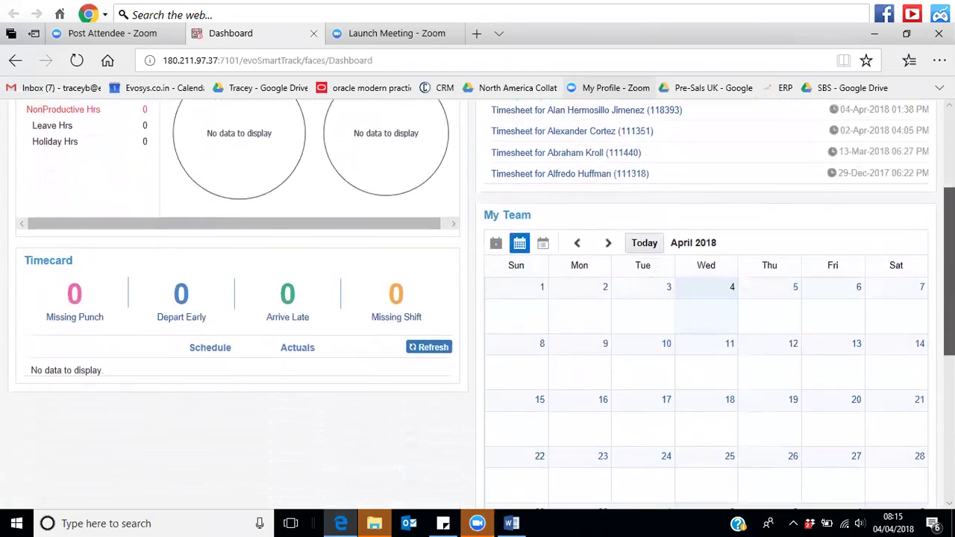
scroll(477, 299, "up", 3)
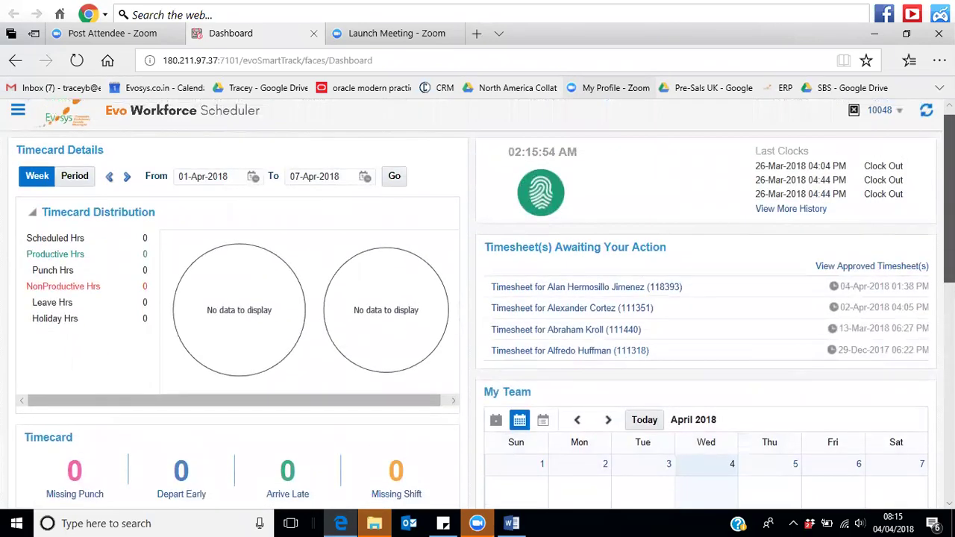
scroll(931, 441, "down", 8)
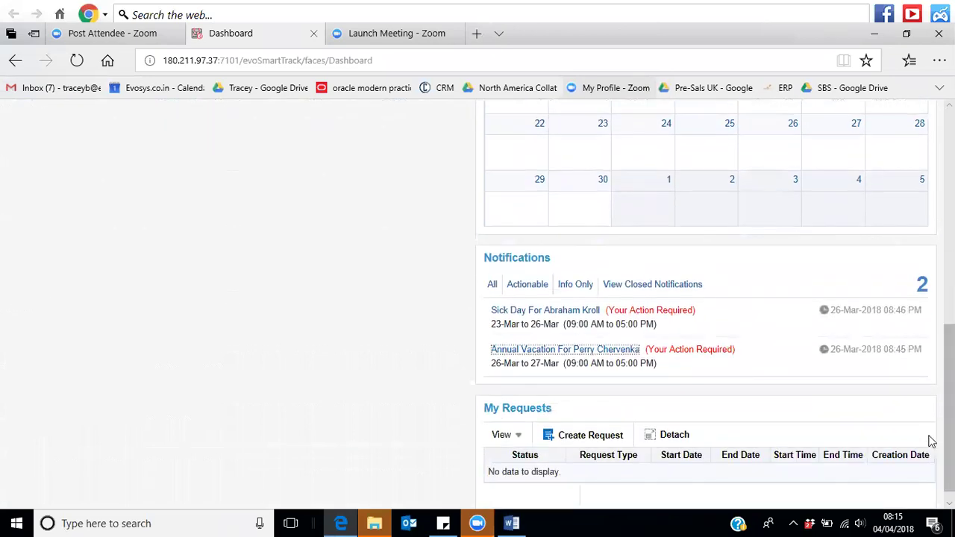
left_click(568, 439)
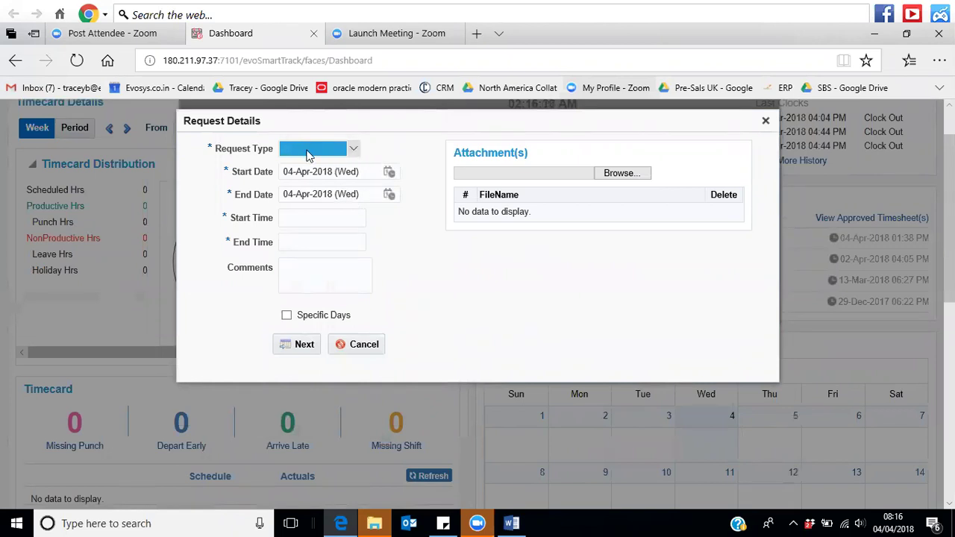
- Fill in an Annual Vacation request limited to Specific Days, then cancel it without submitting
left_click(352, 152)
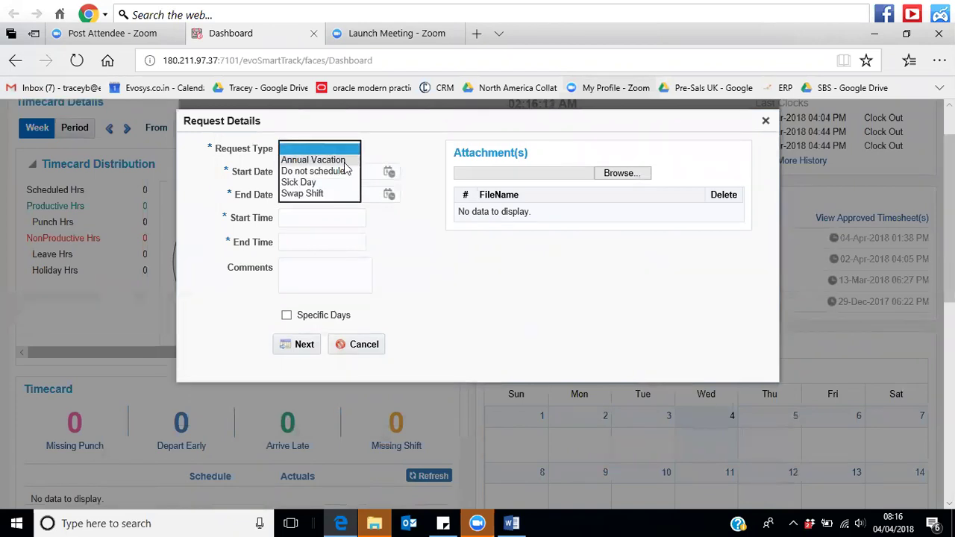
left_click(340, 160)
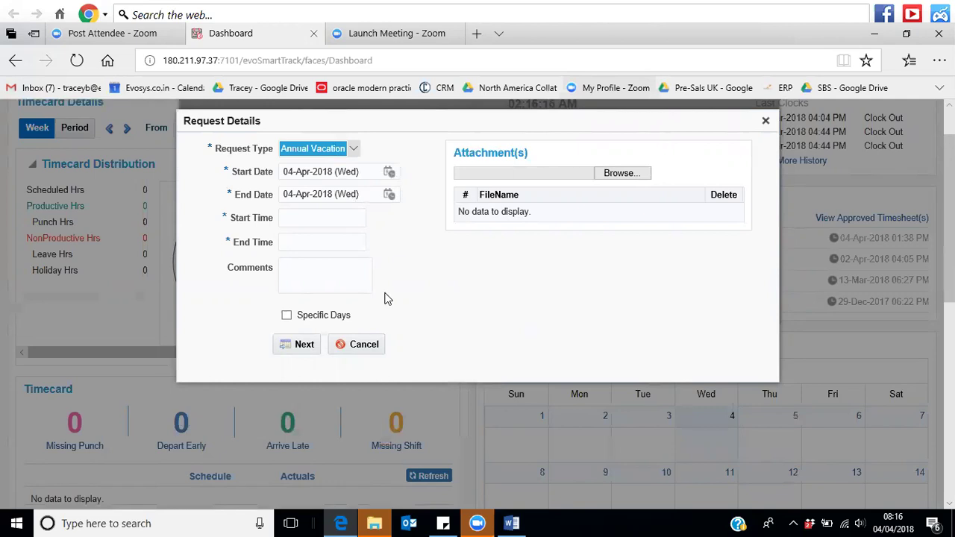
left_click(287, 316)
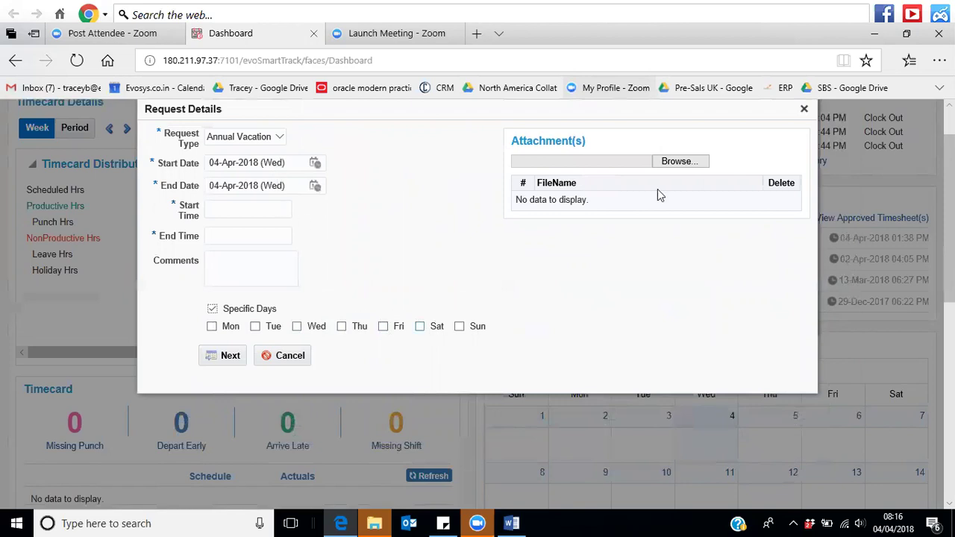
left_click(804, 110)
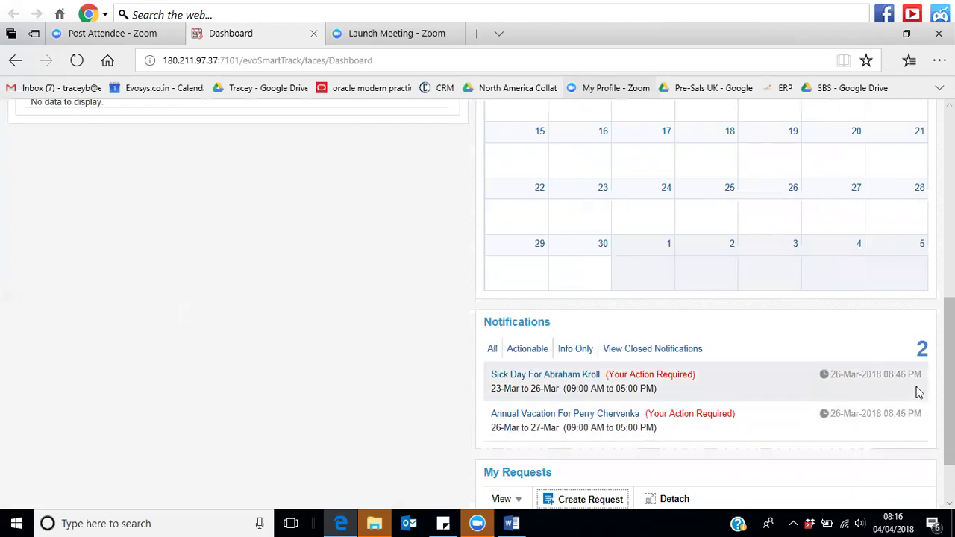
- Open the pending 26–27 Mar 2018 Annual Vacation notification to check coverage and approval history
scroll(949, 380, "down", 1)
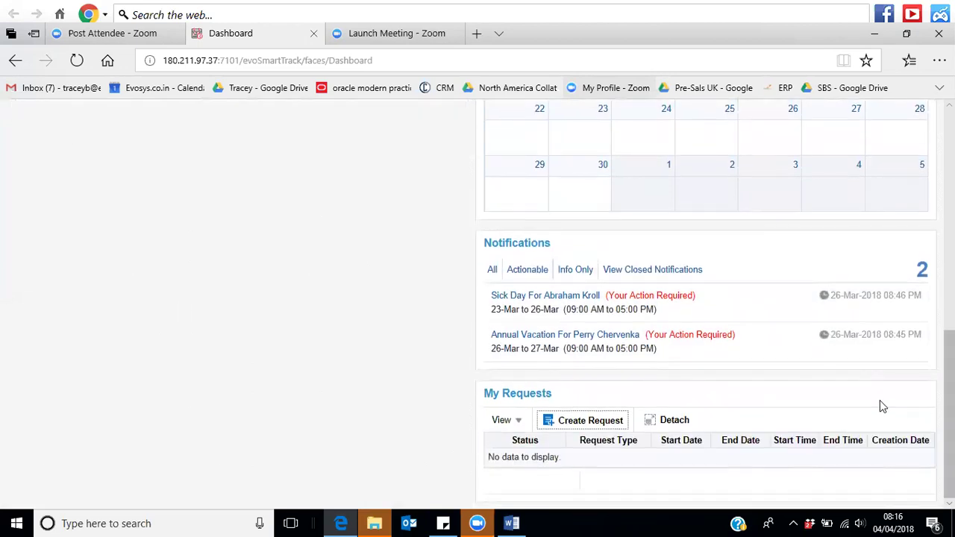
left_click(603, 335)
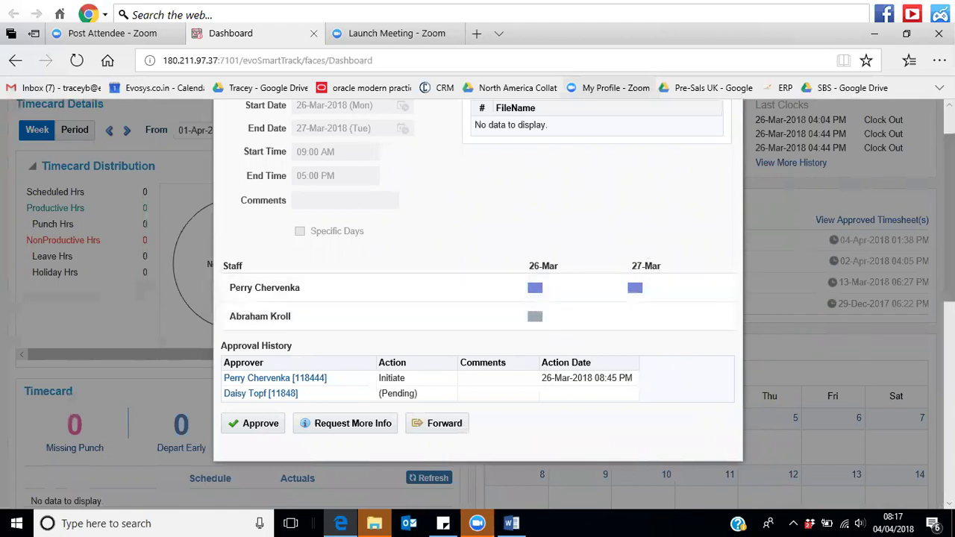
scroll(949, 217, "up", 1)
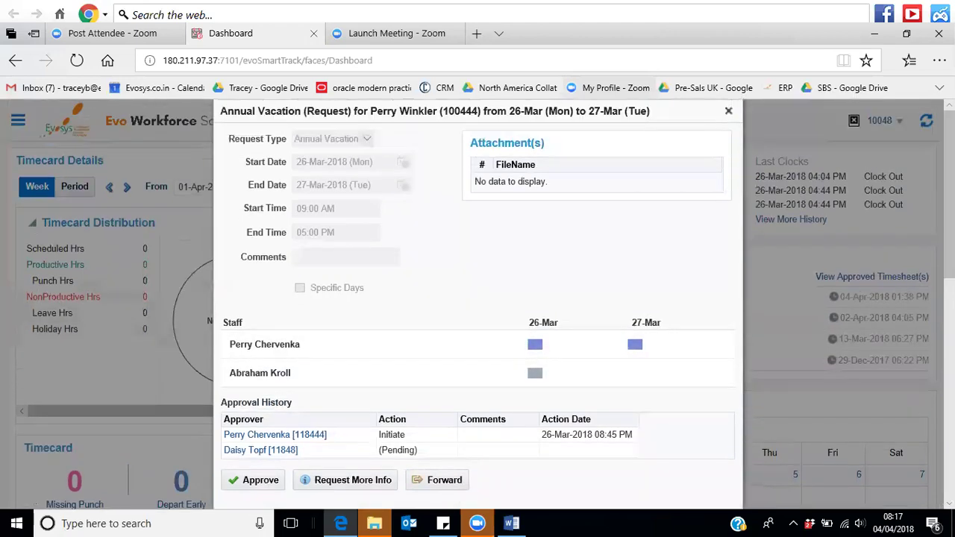
- Close the Annual Vacation request unapproved, then scroll the dashboard to My Requests and back up
left_click(728, 111)
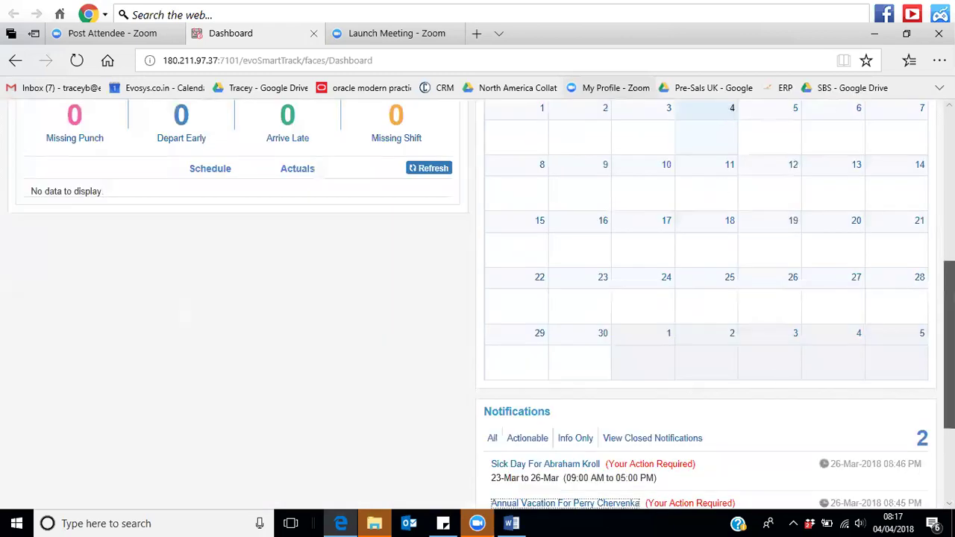
scroll(949, 343, "down", 1)
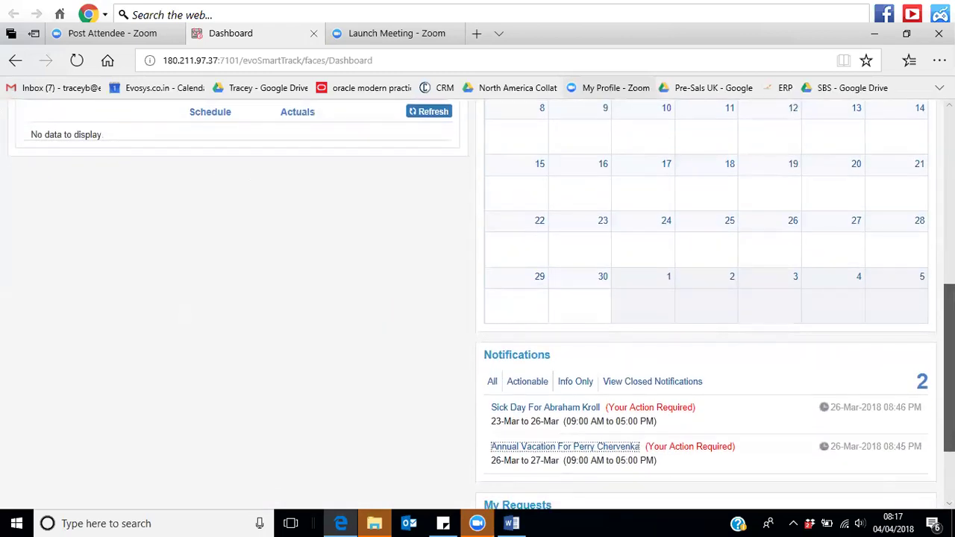
scroll(949, 343, "down", 1)
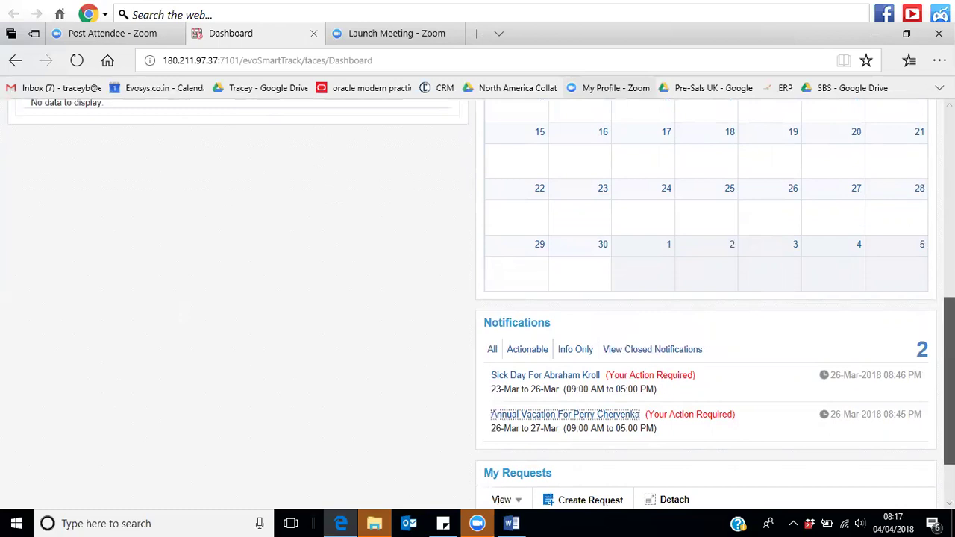
scroll(482, 304, "down", 1)
scroll(715, 311, "down", 1)
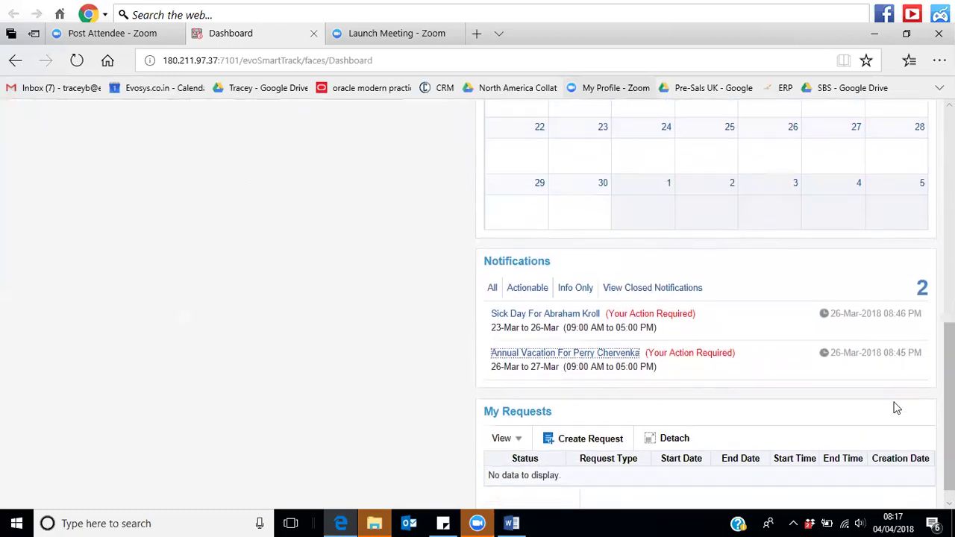
left_click_drag(949, 406, 949, 196)
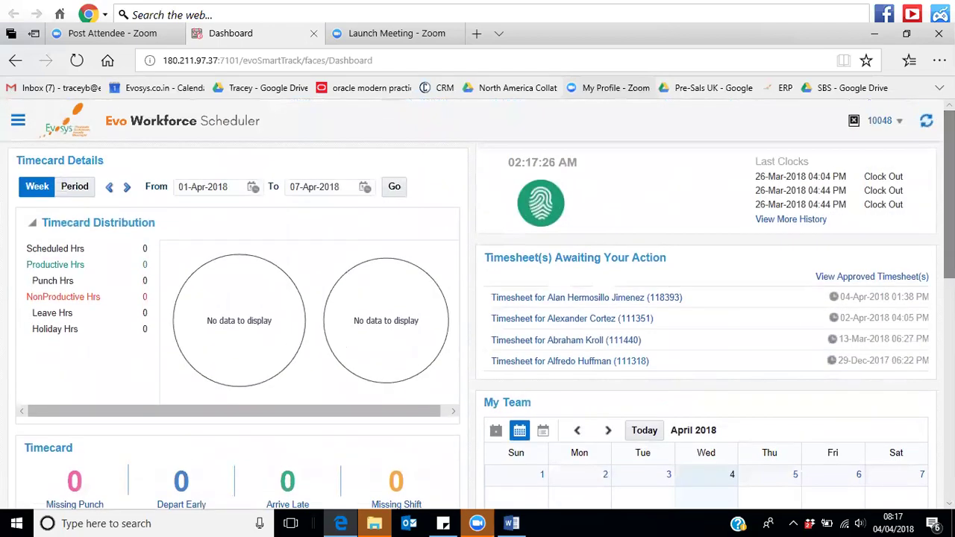